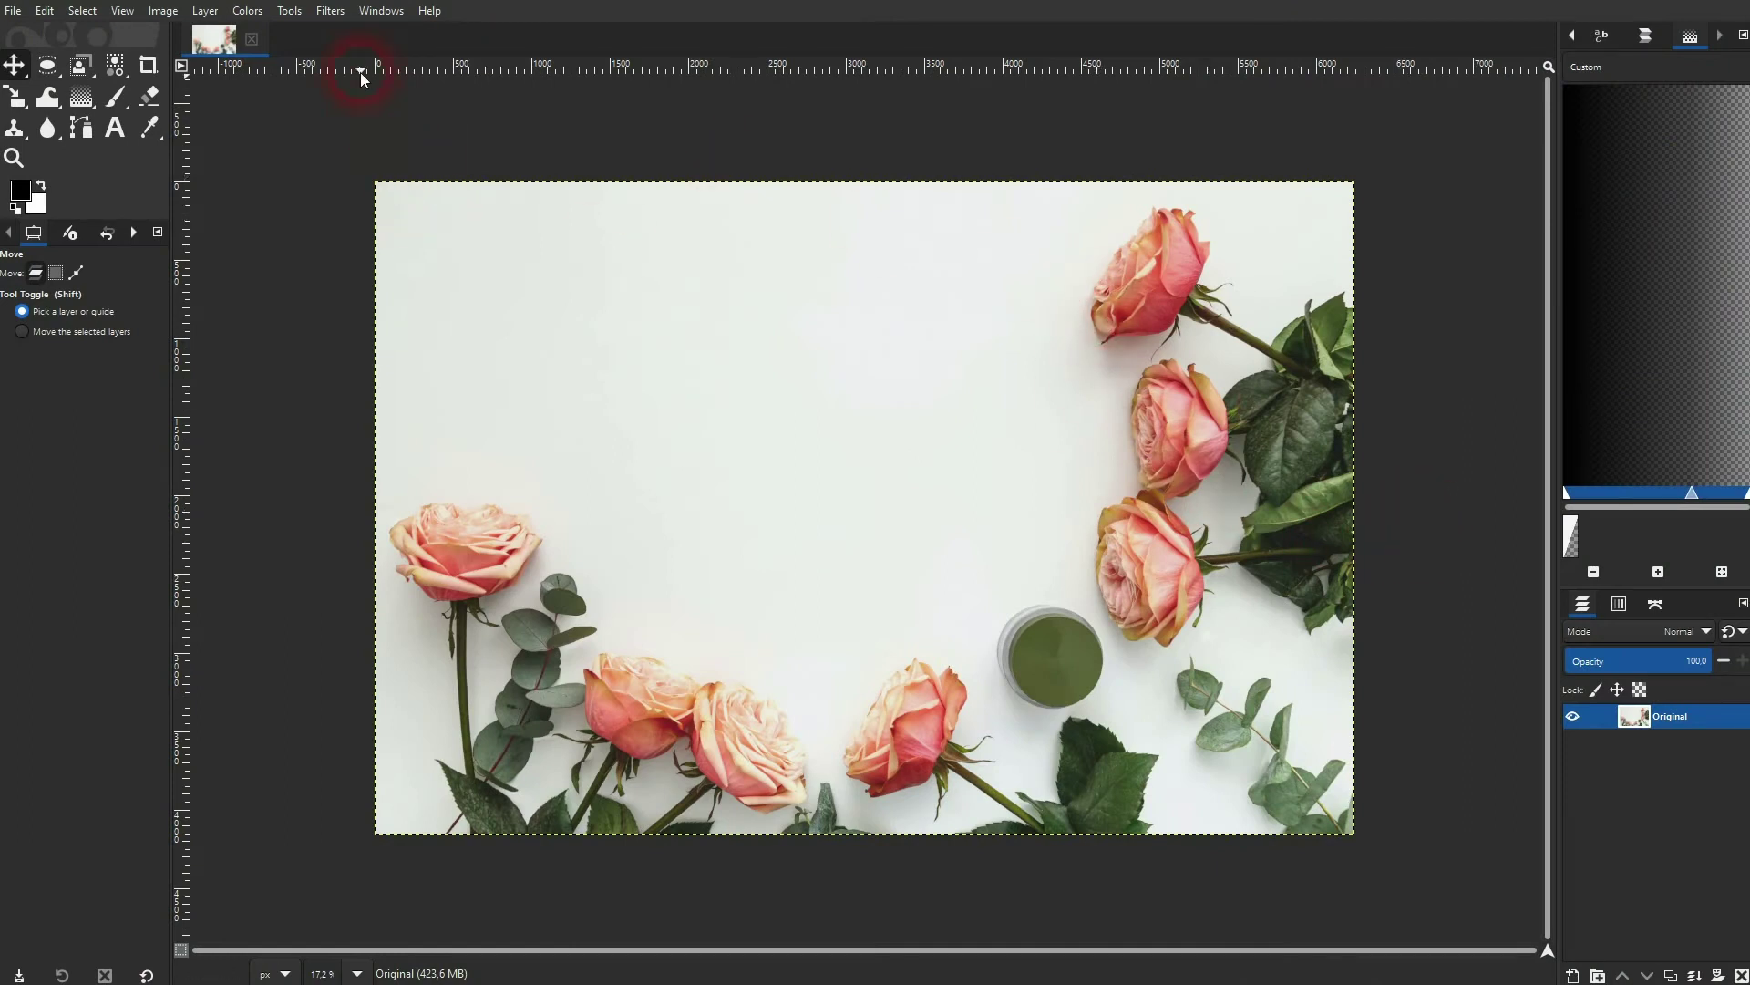
- Open the Pagecurl Effect dialog from Filters > Distorts for the rose photo
click(326, 18)
mouse_move(511, 165)
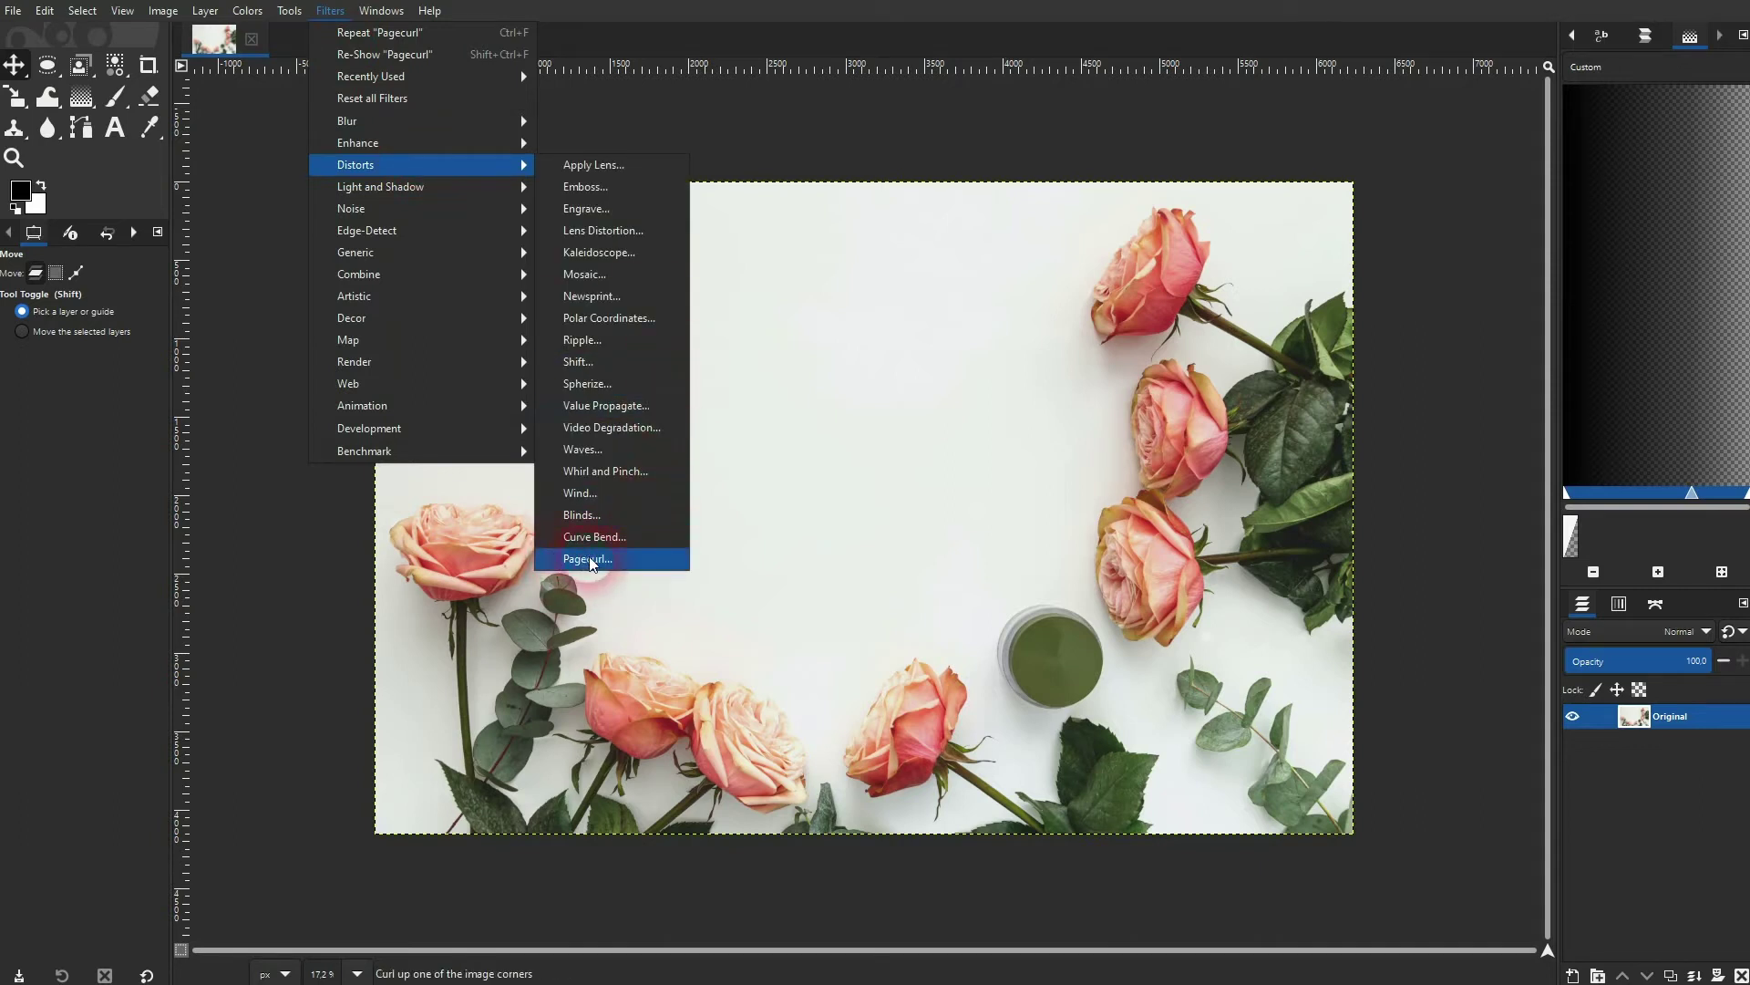
click(636, 562)
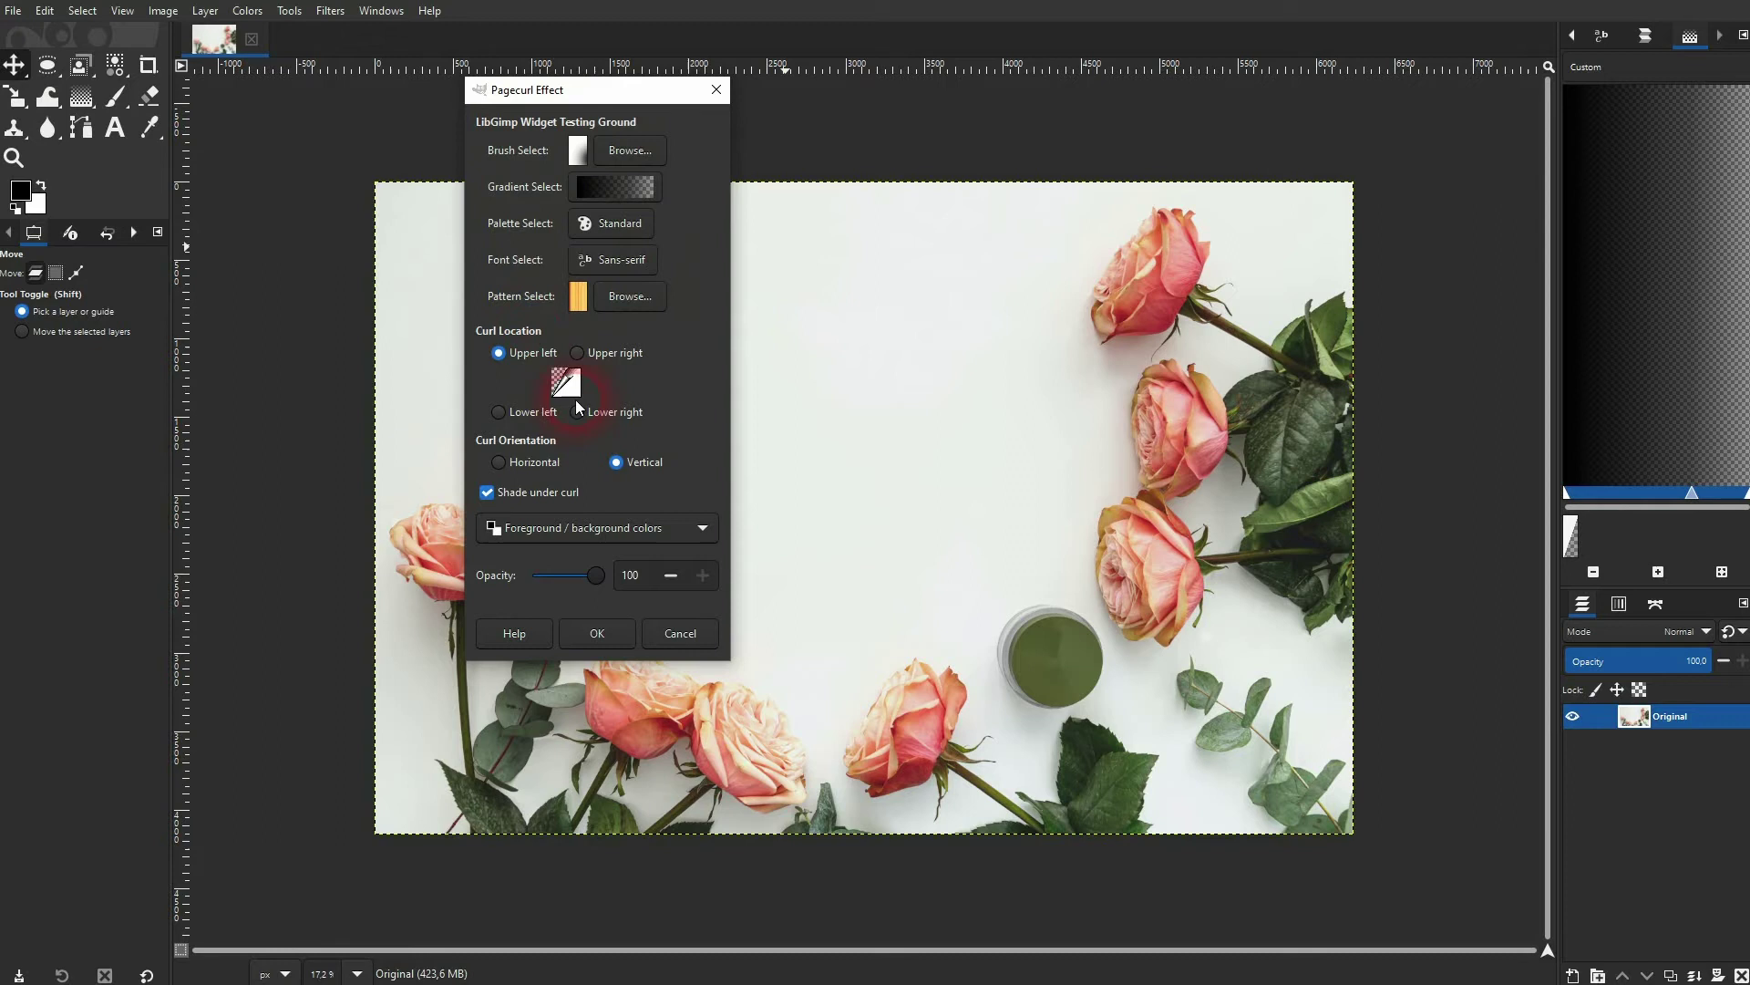
click(611, 353)
click(620, 416)
click(535, 463)
click(641, 468)
click(561, 523)
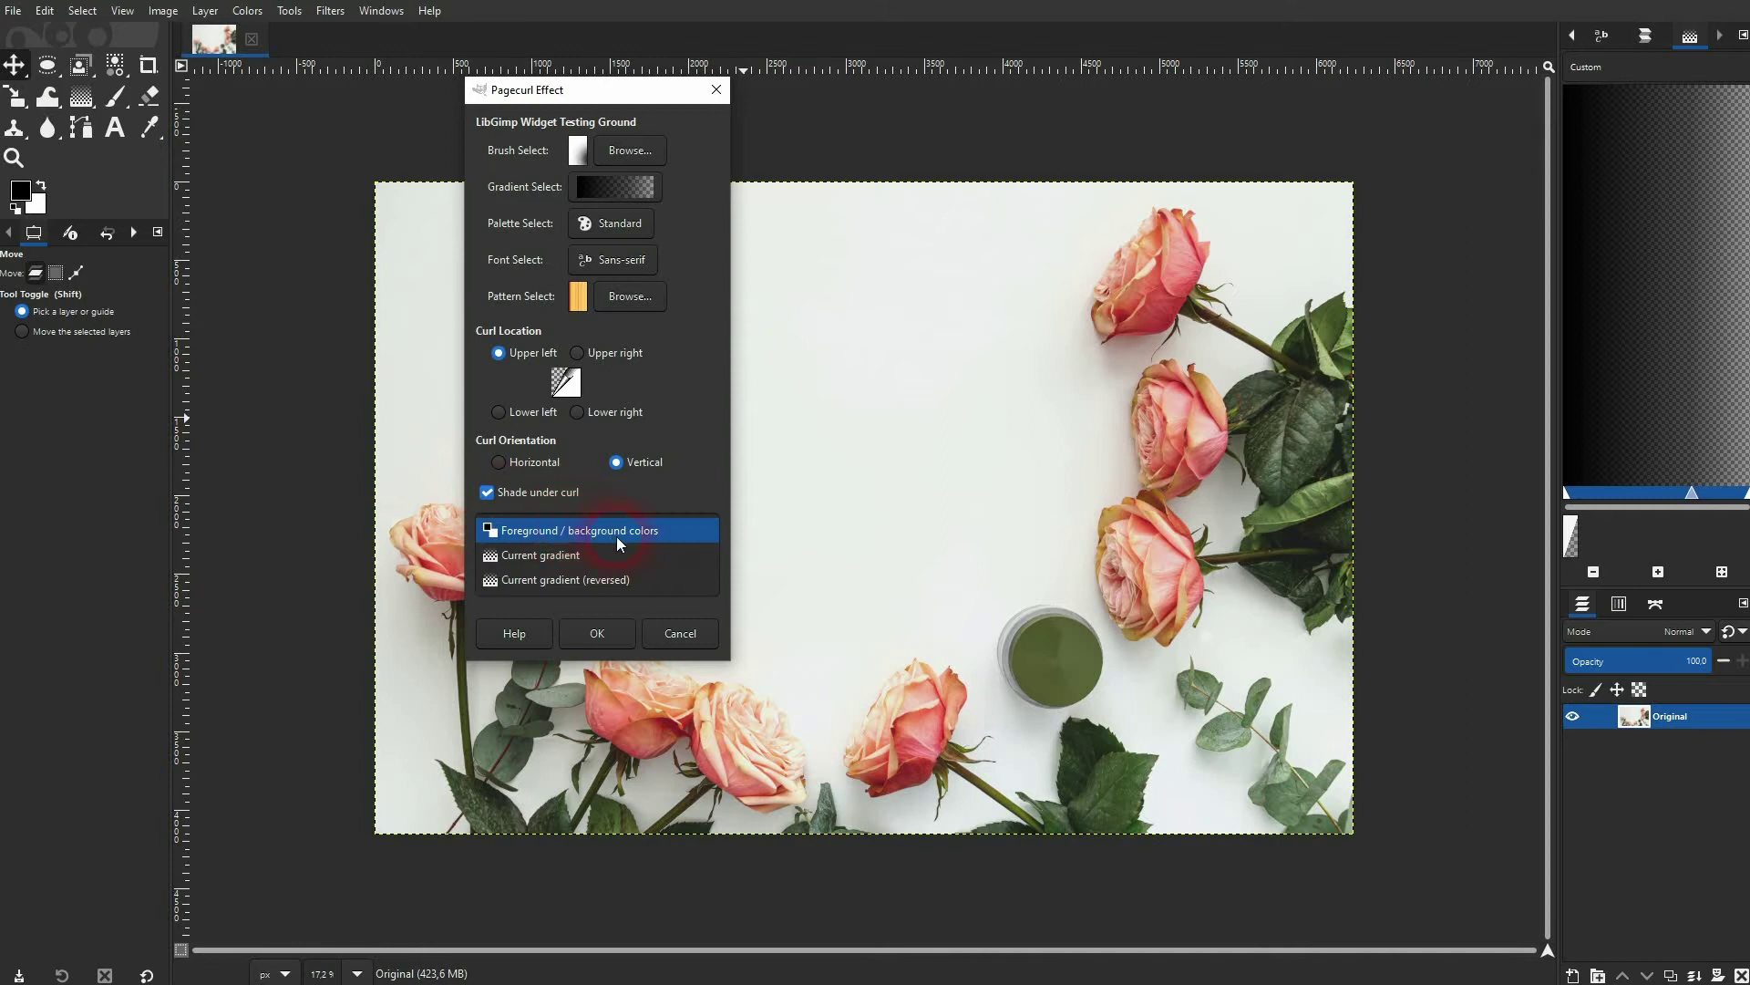
click(615, 538)
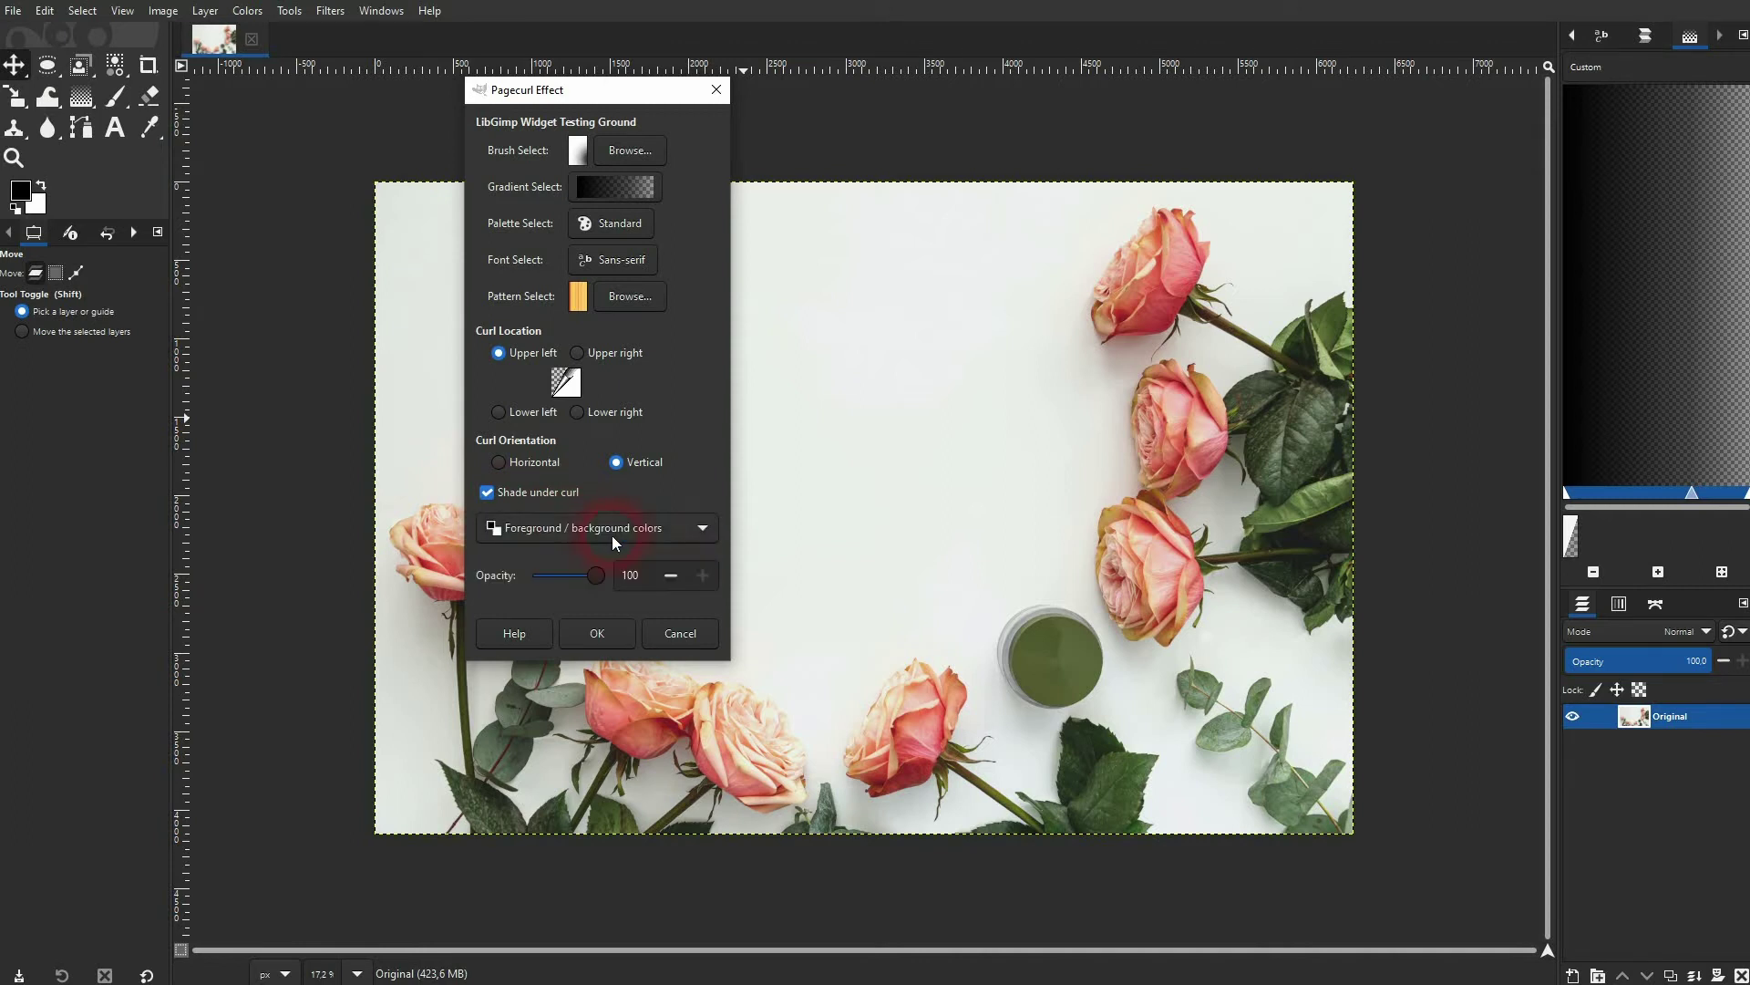
key(Escape)
click(41, 186)
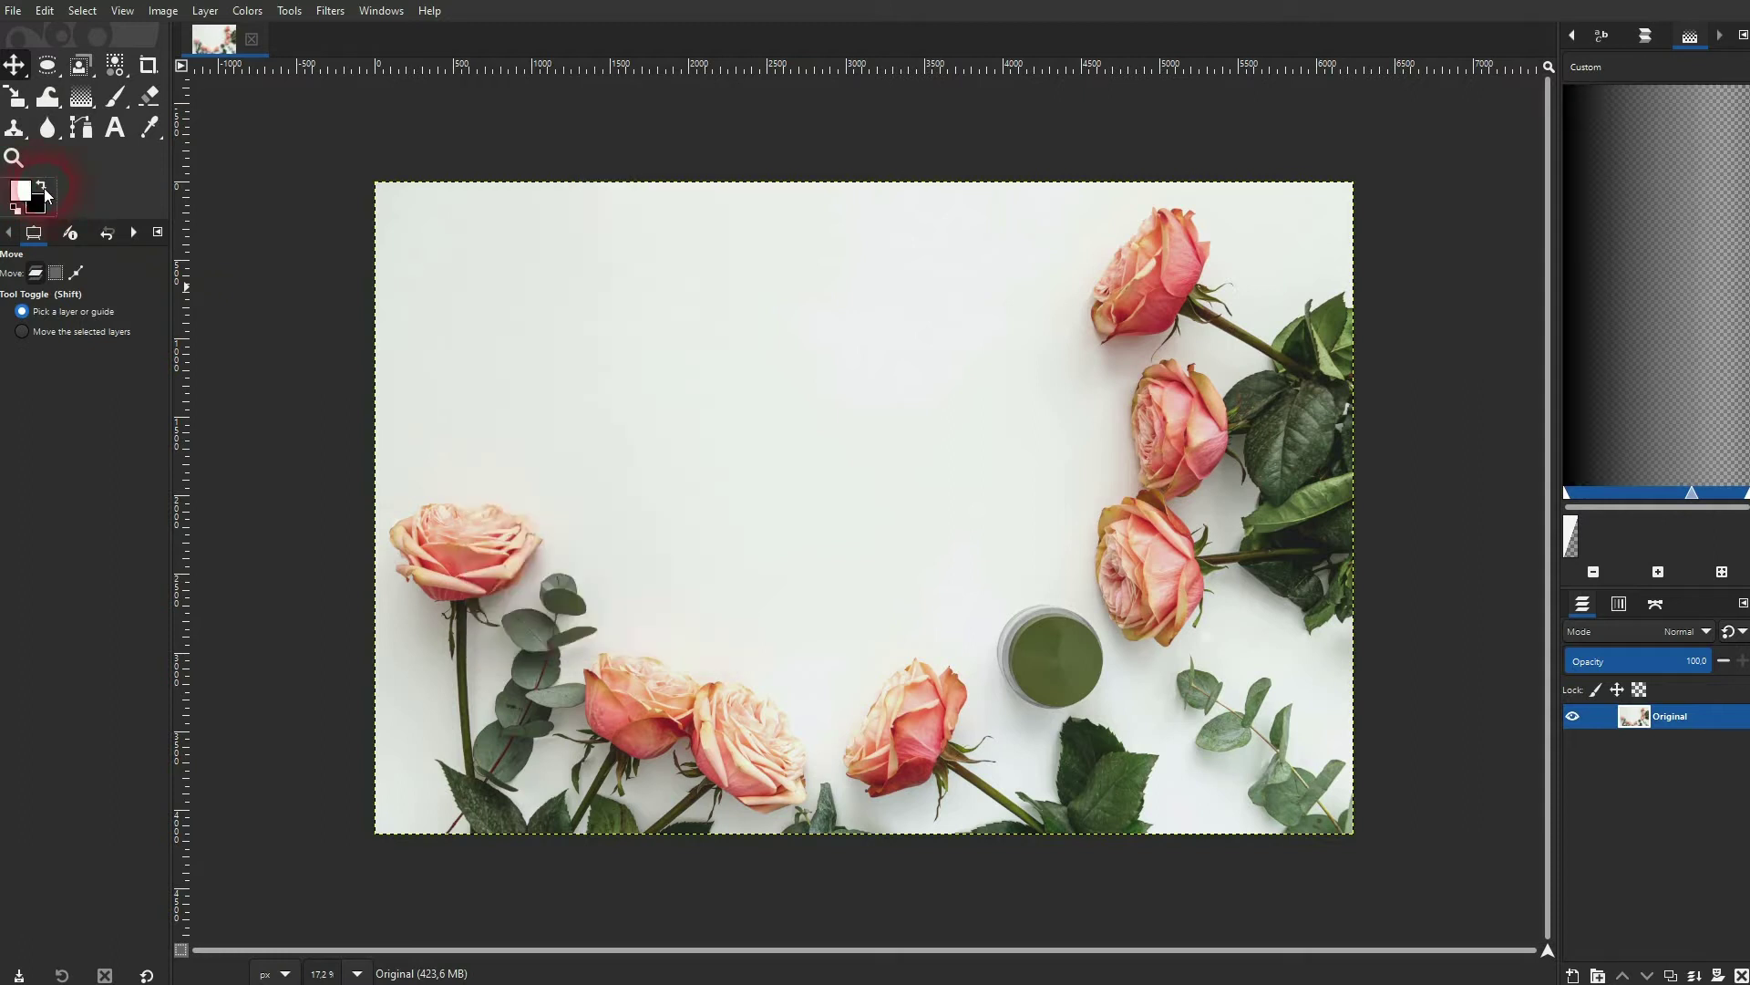
click(43, 190)
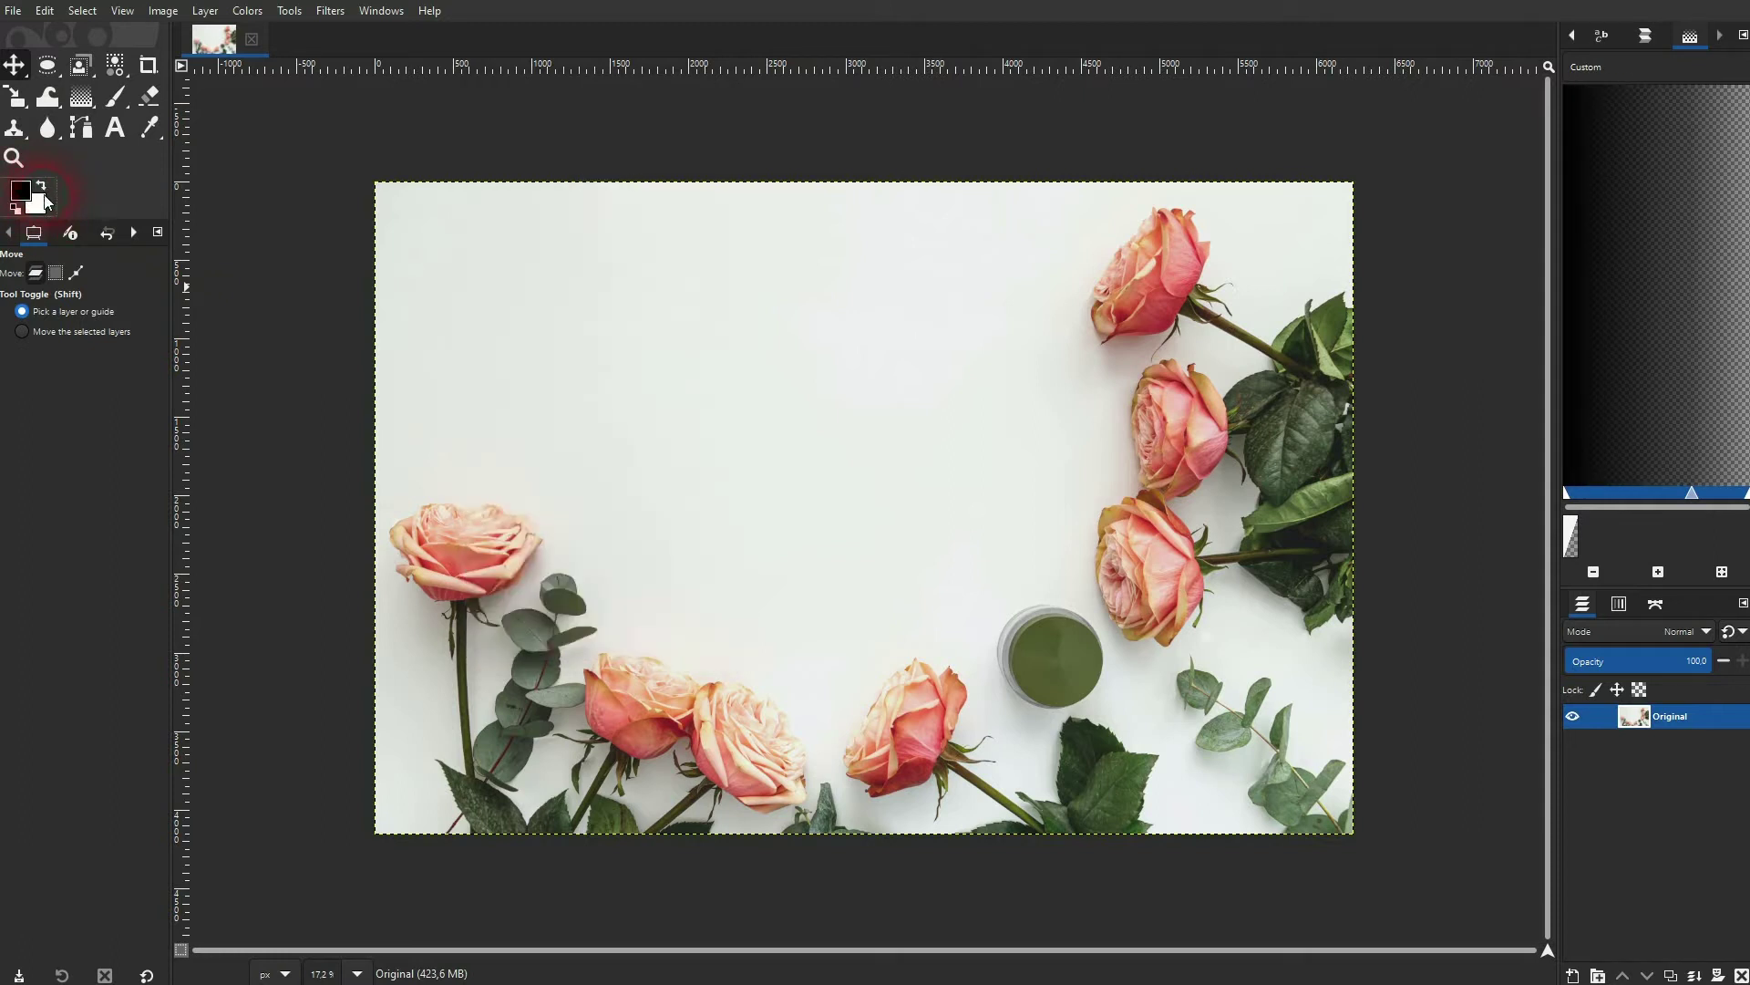
mouse_move(833, 982)
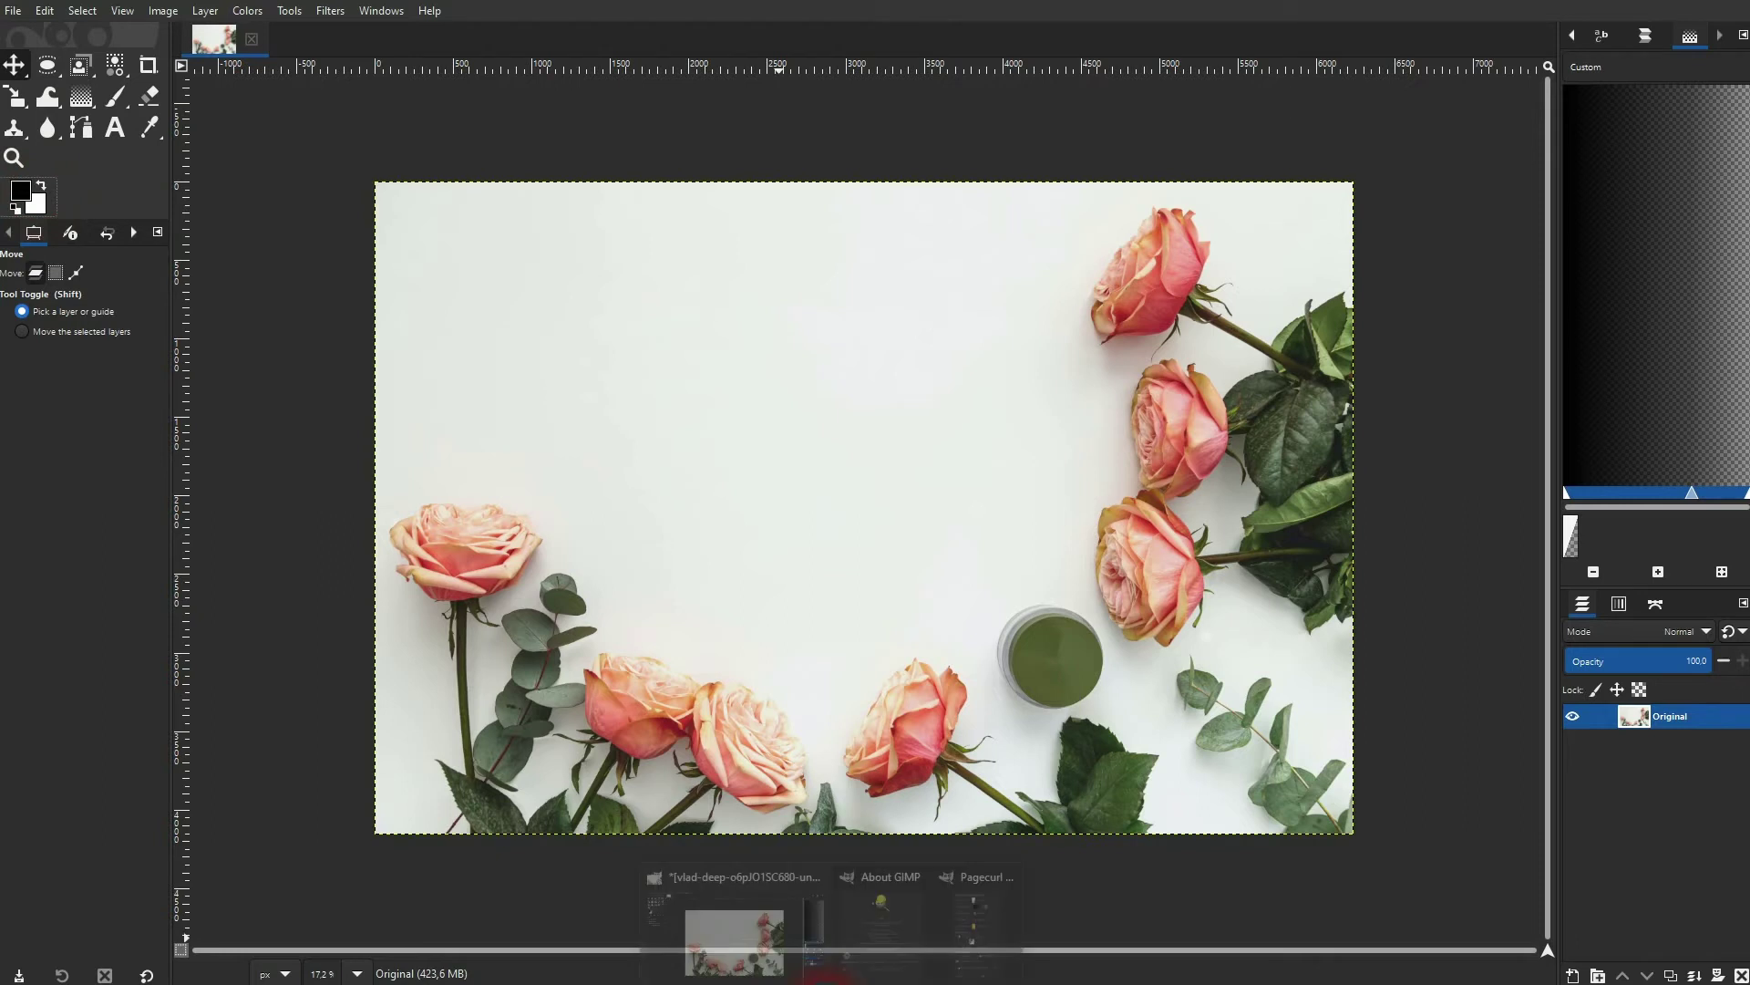
click(969, 975)
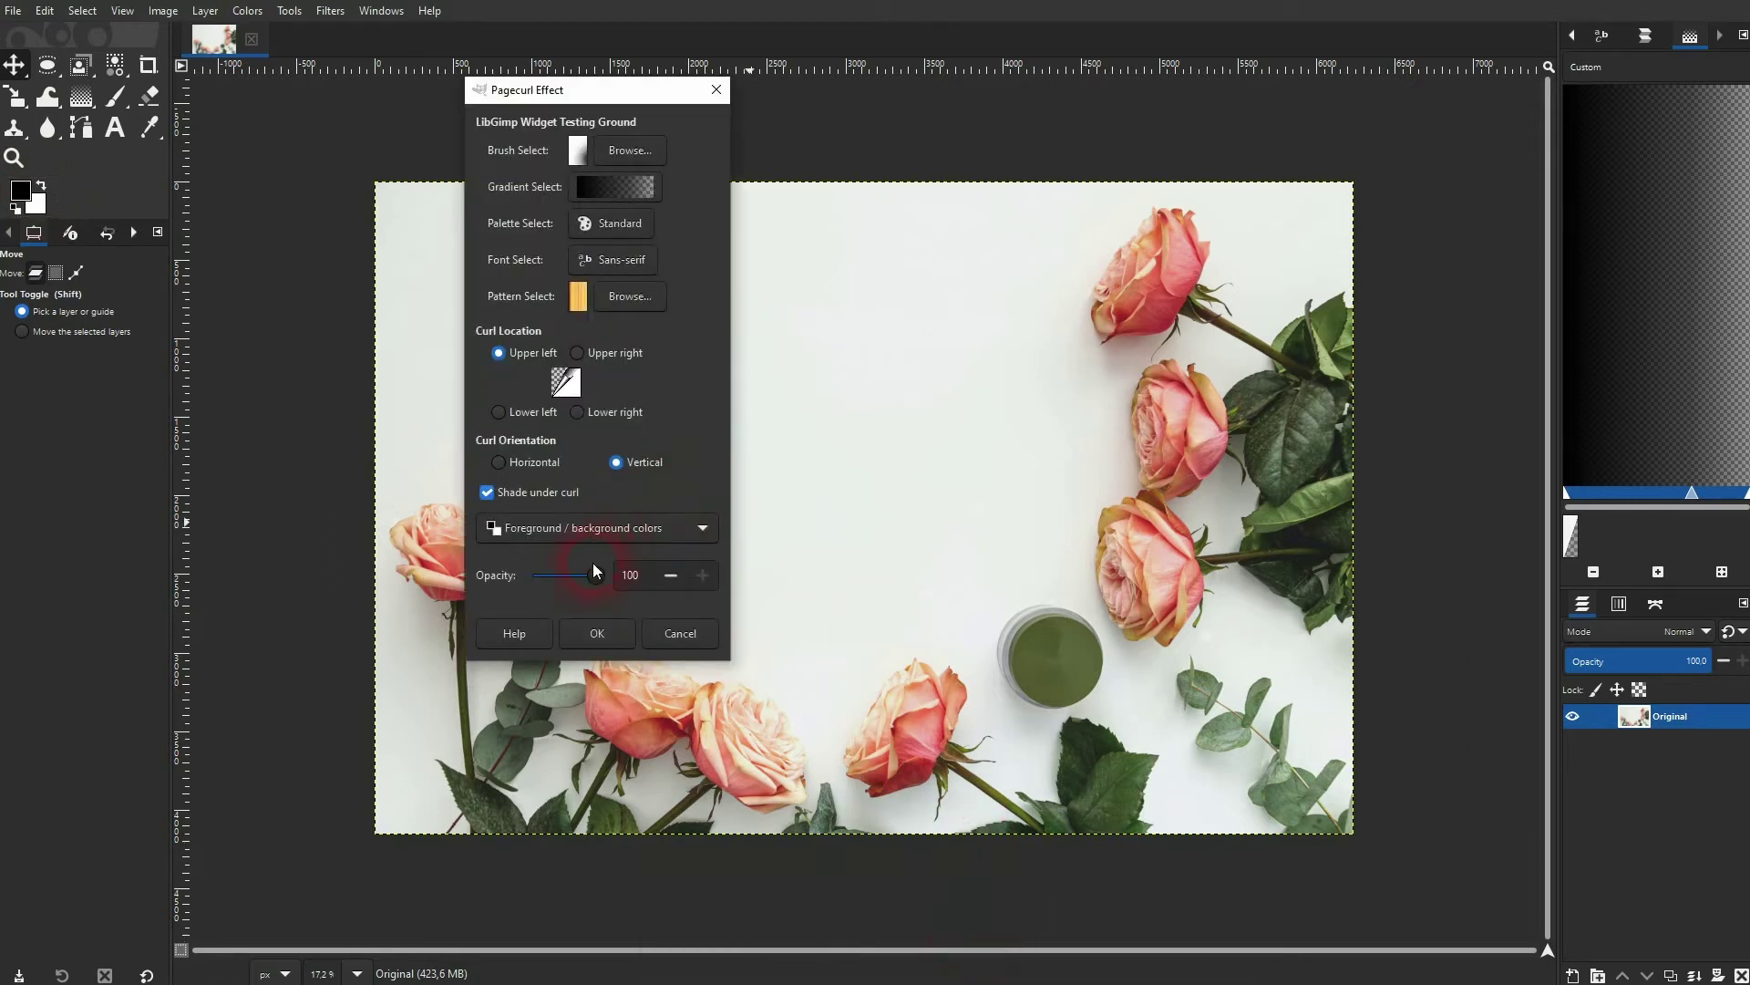
- Apply the page curl with opacity 0, then hide and reshow the Curl Layer to compare
drag(593, 572, 514, 578)
click(613, 634)
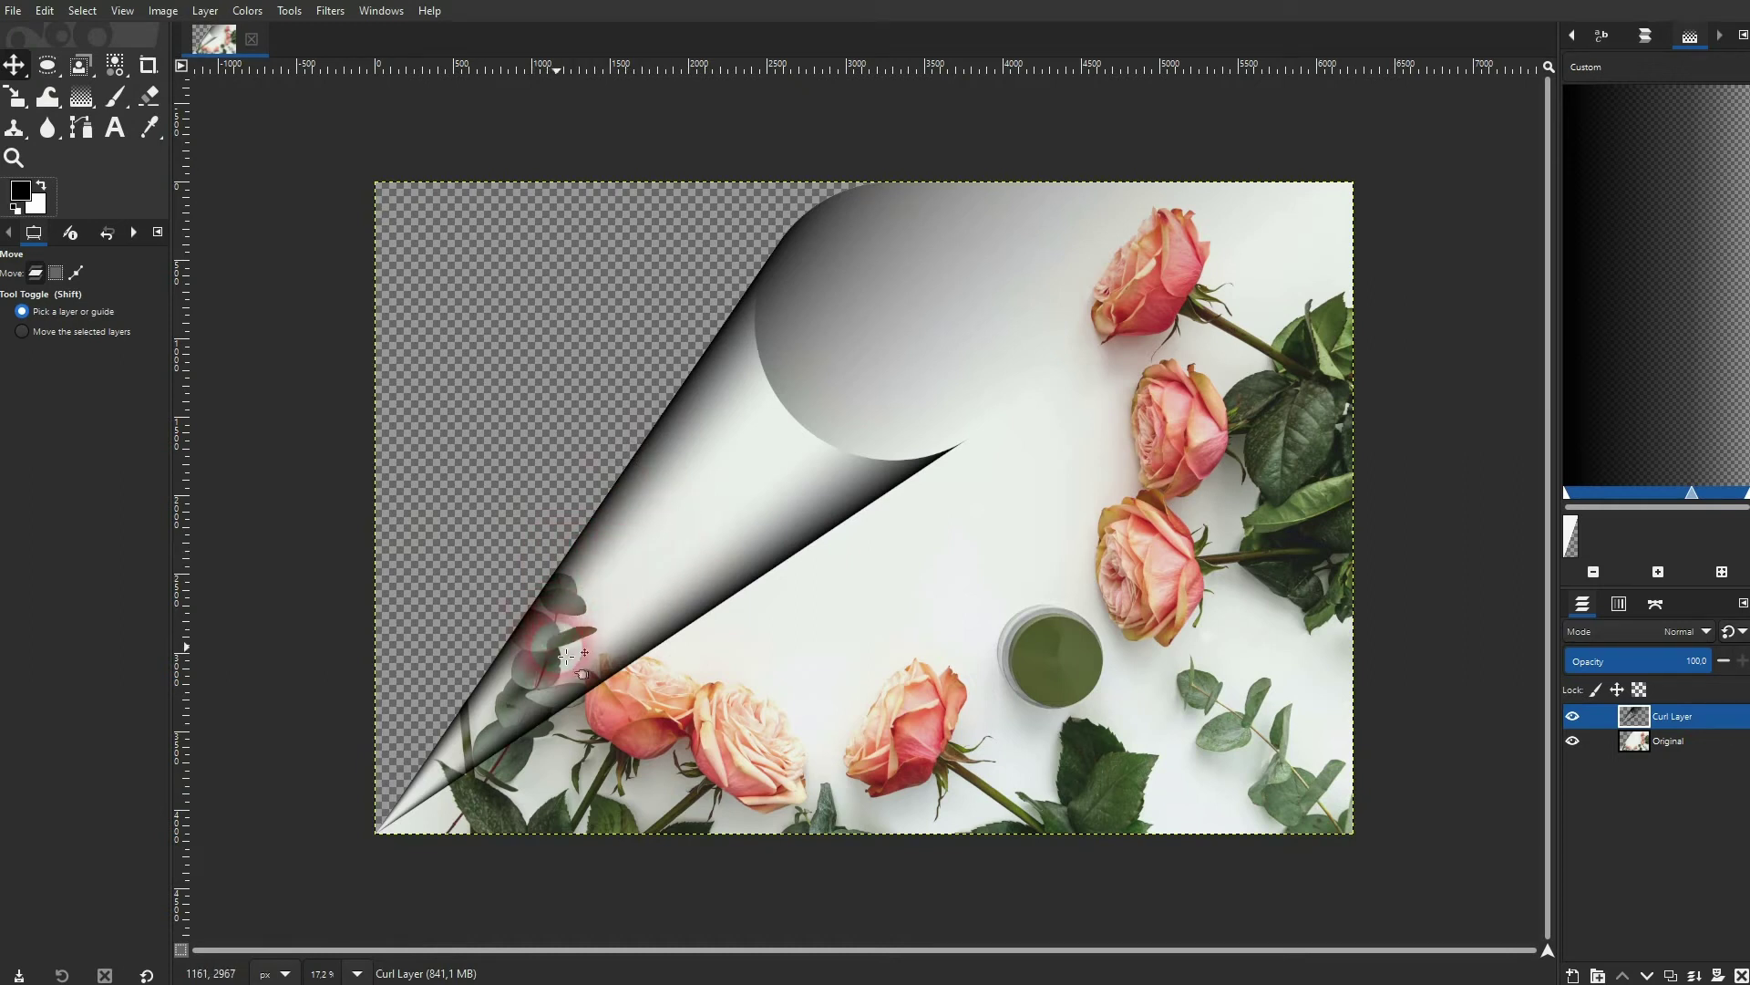
click(1573, 716)
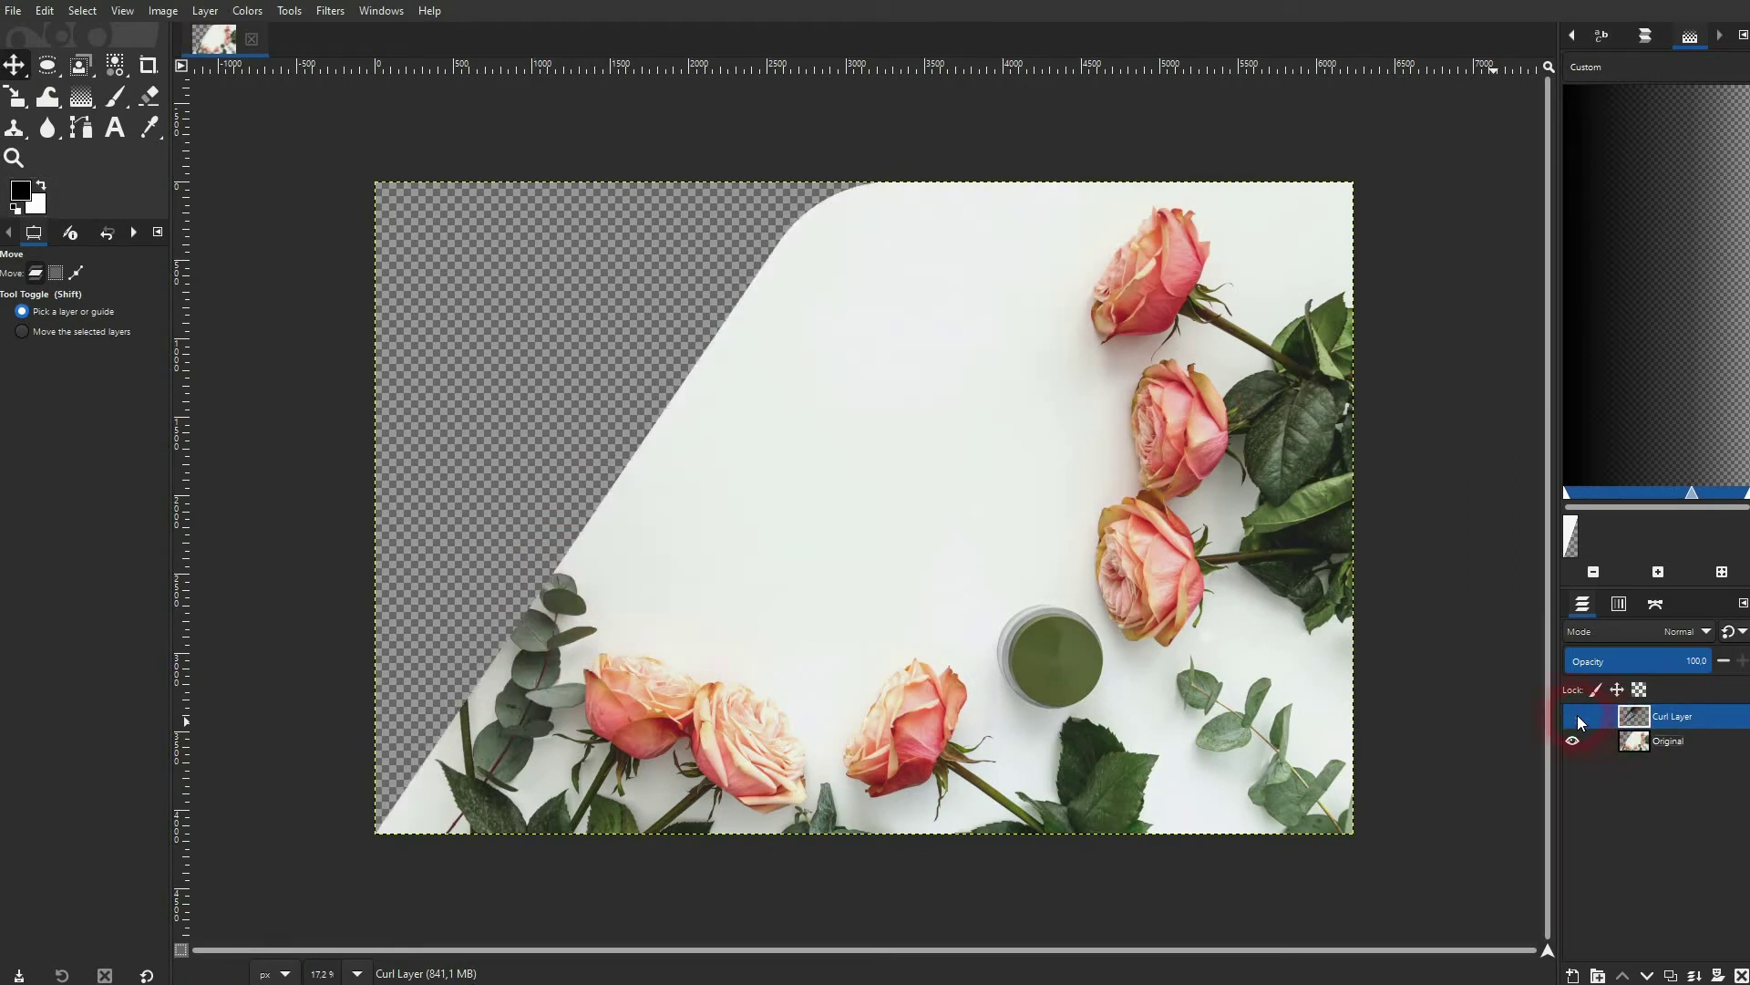
click(1573, 717)
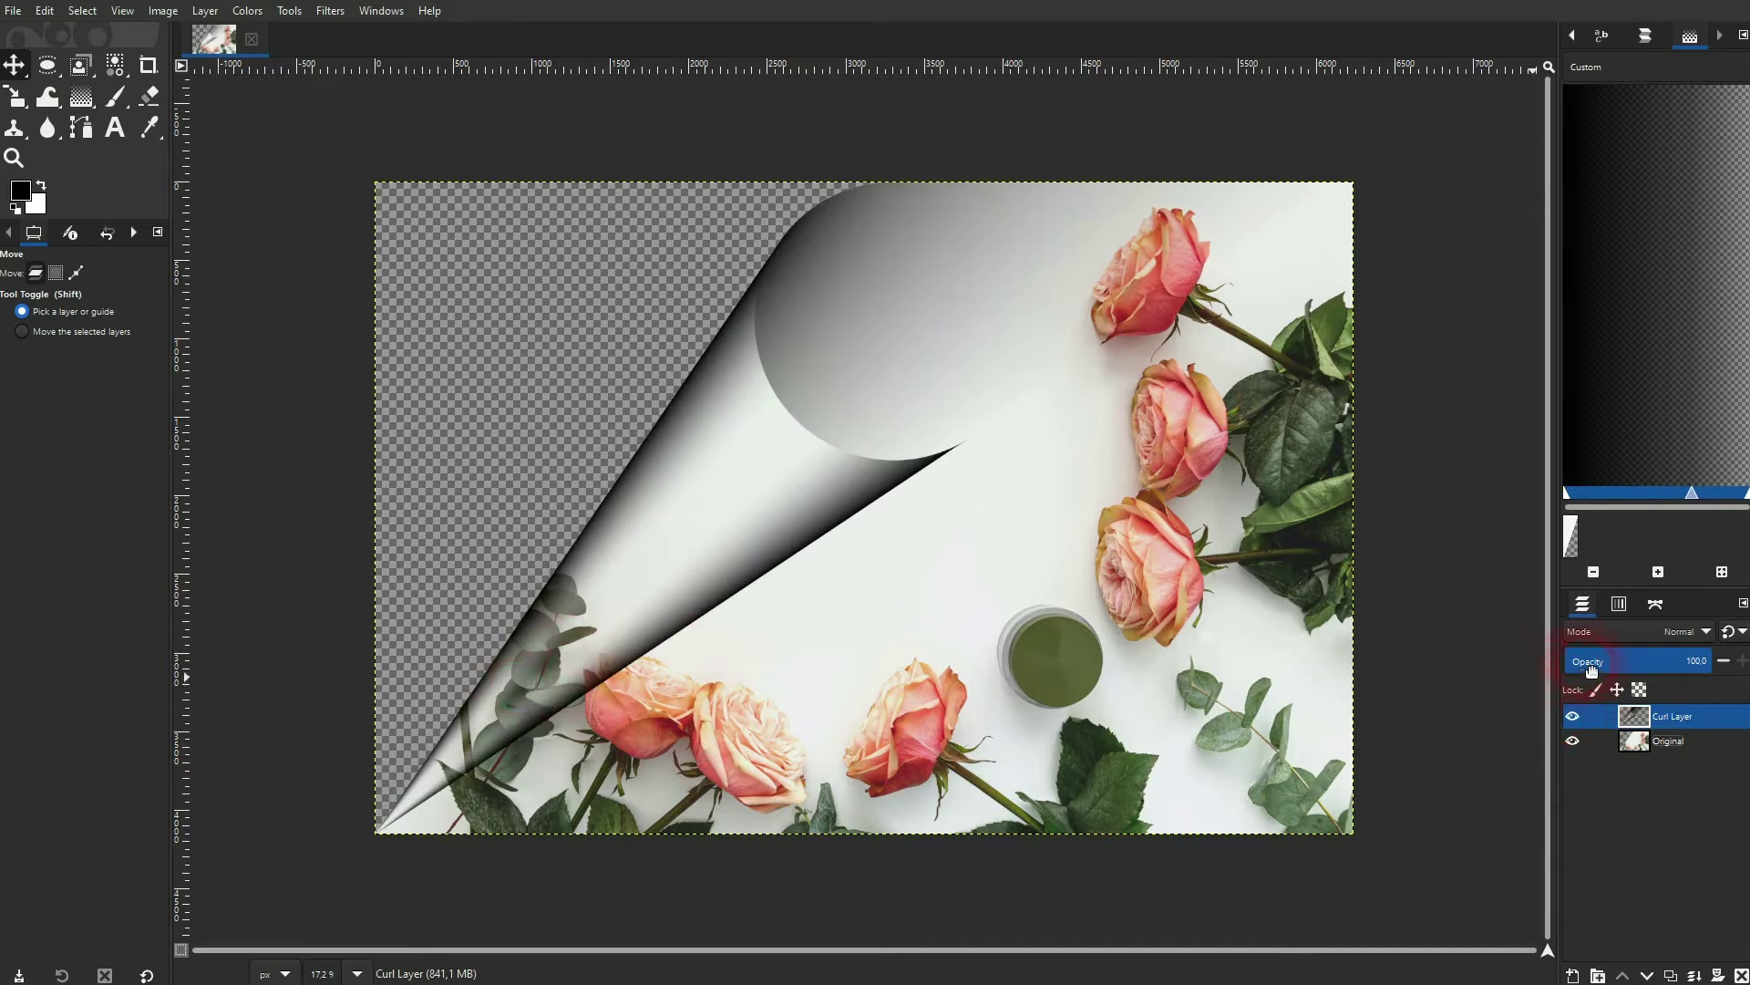
- Undo the curl, reapply it via Re-Show Pagecurl, then undo it again
key(Delete)
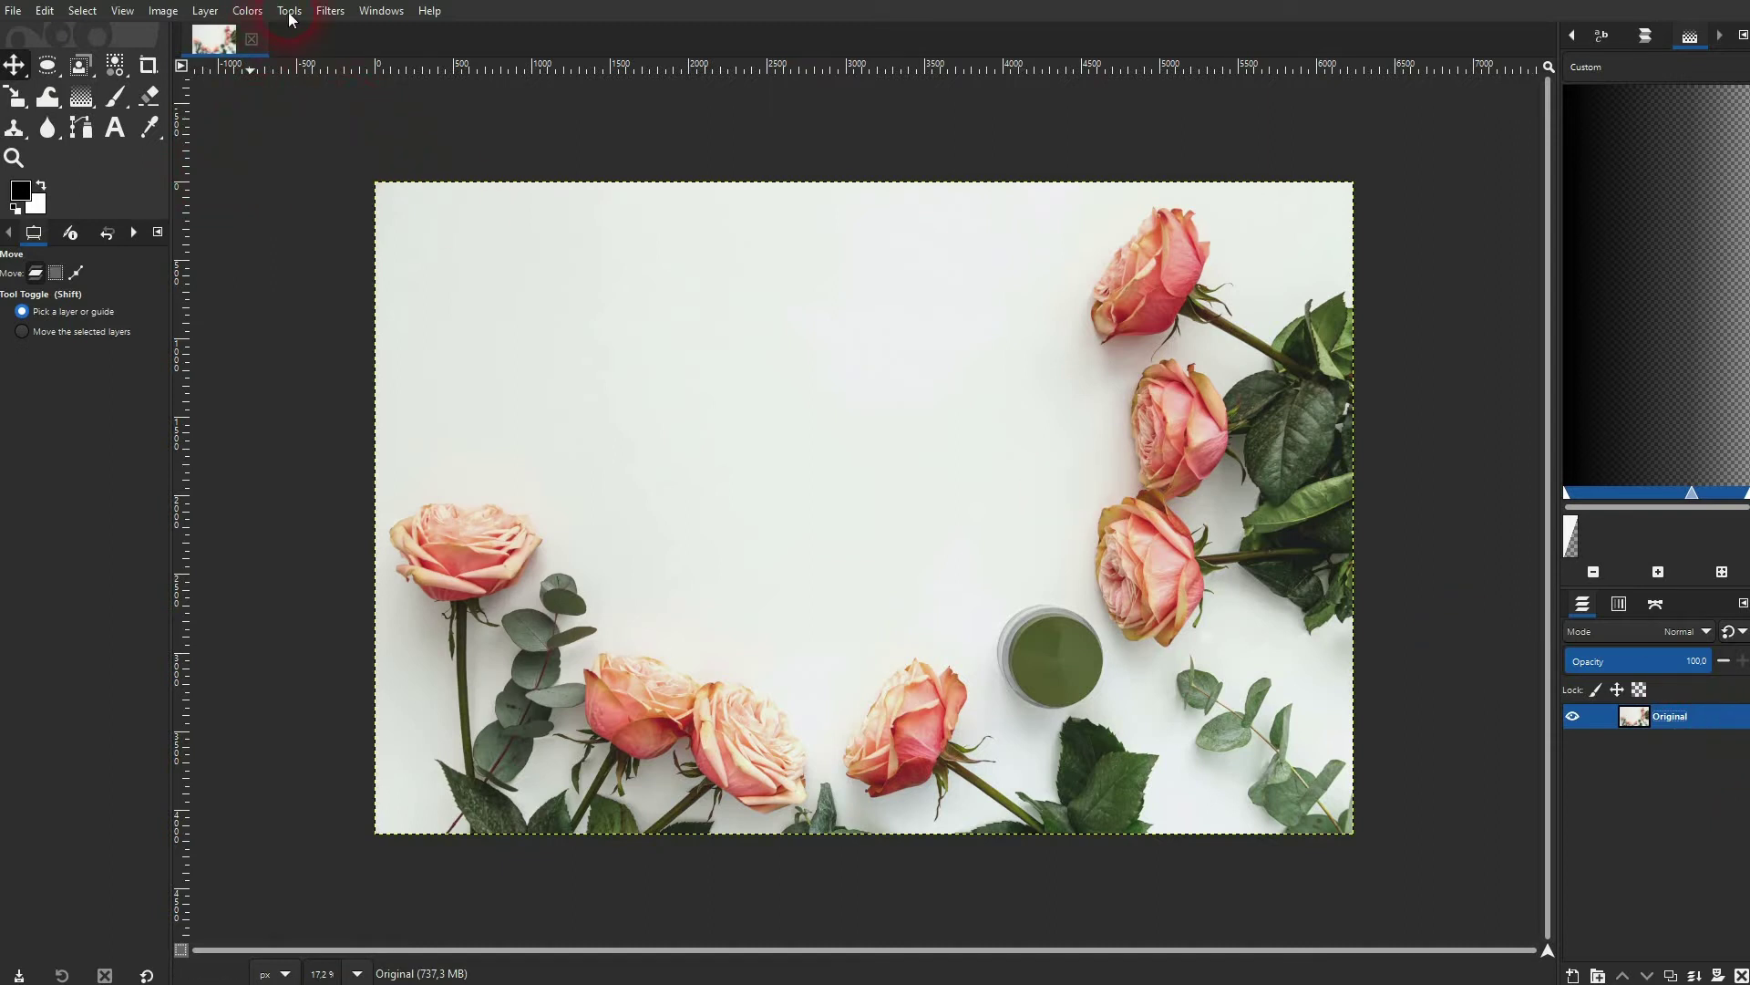
click(330, 11)
click(347, 55)
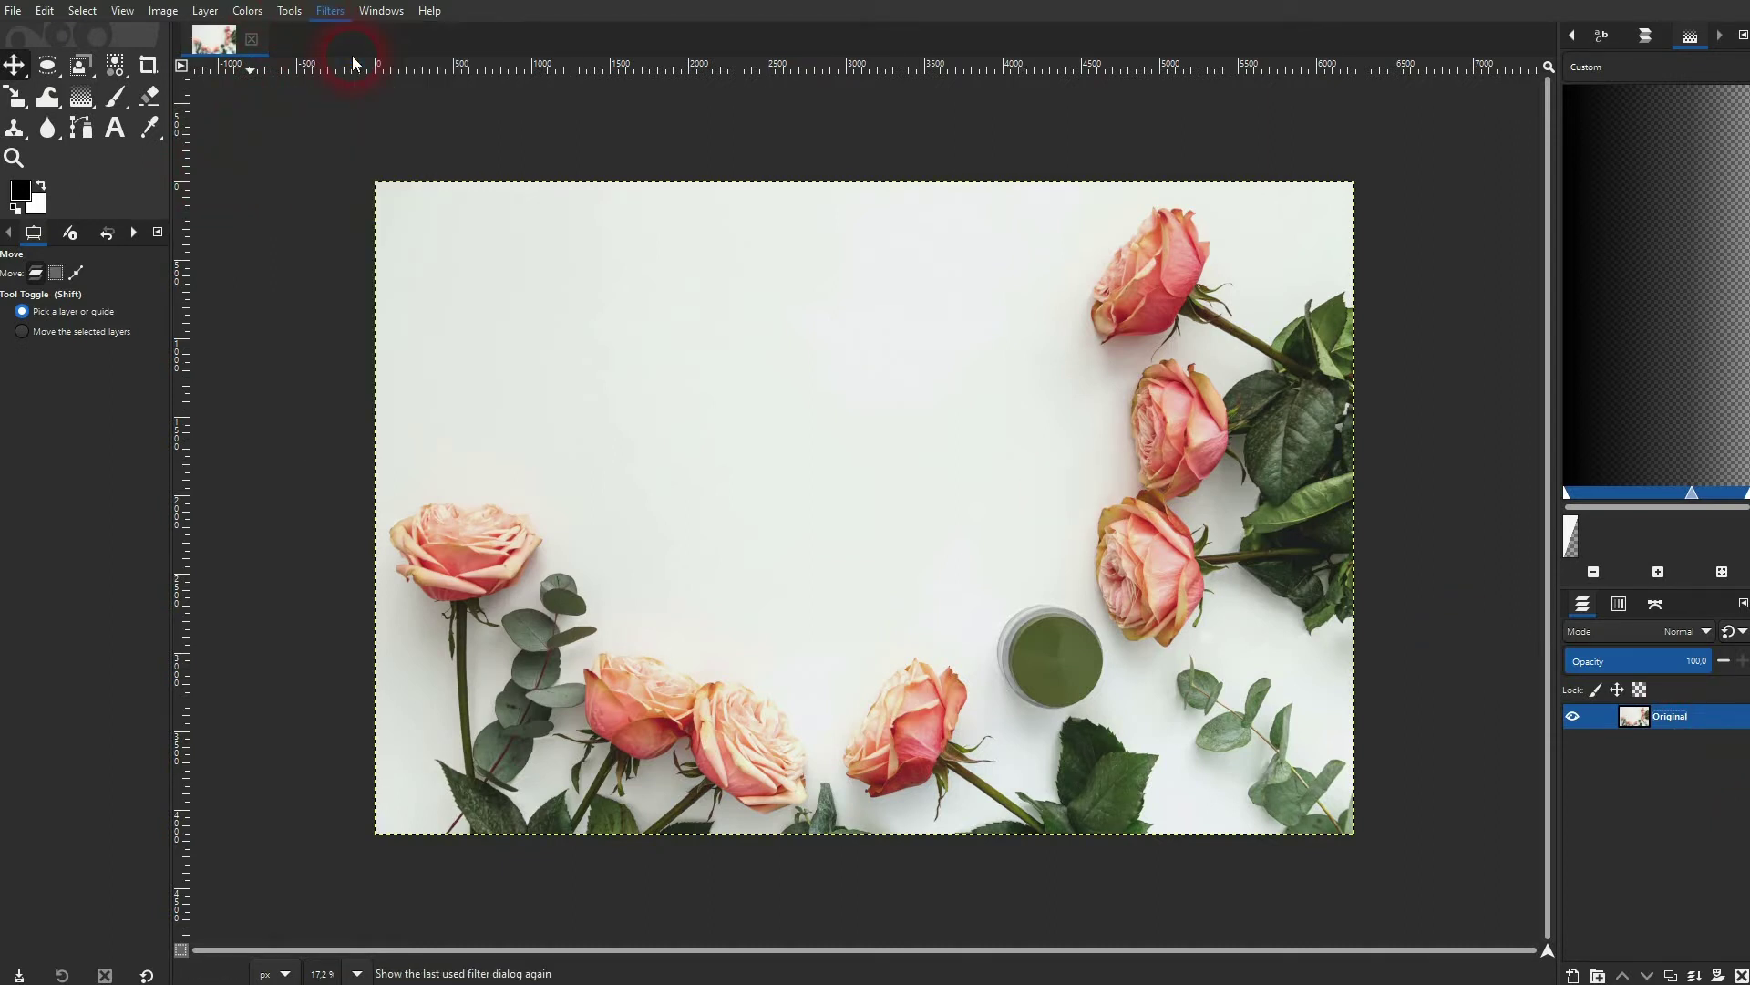
drag(827, 529, 846, 520)
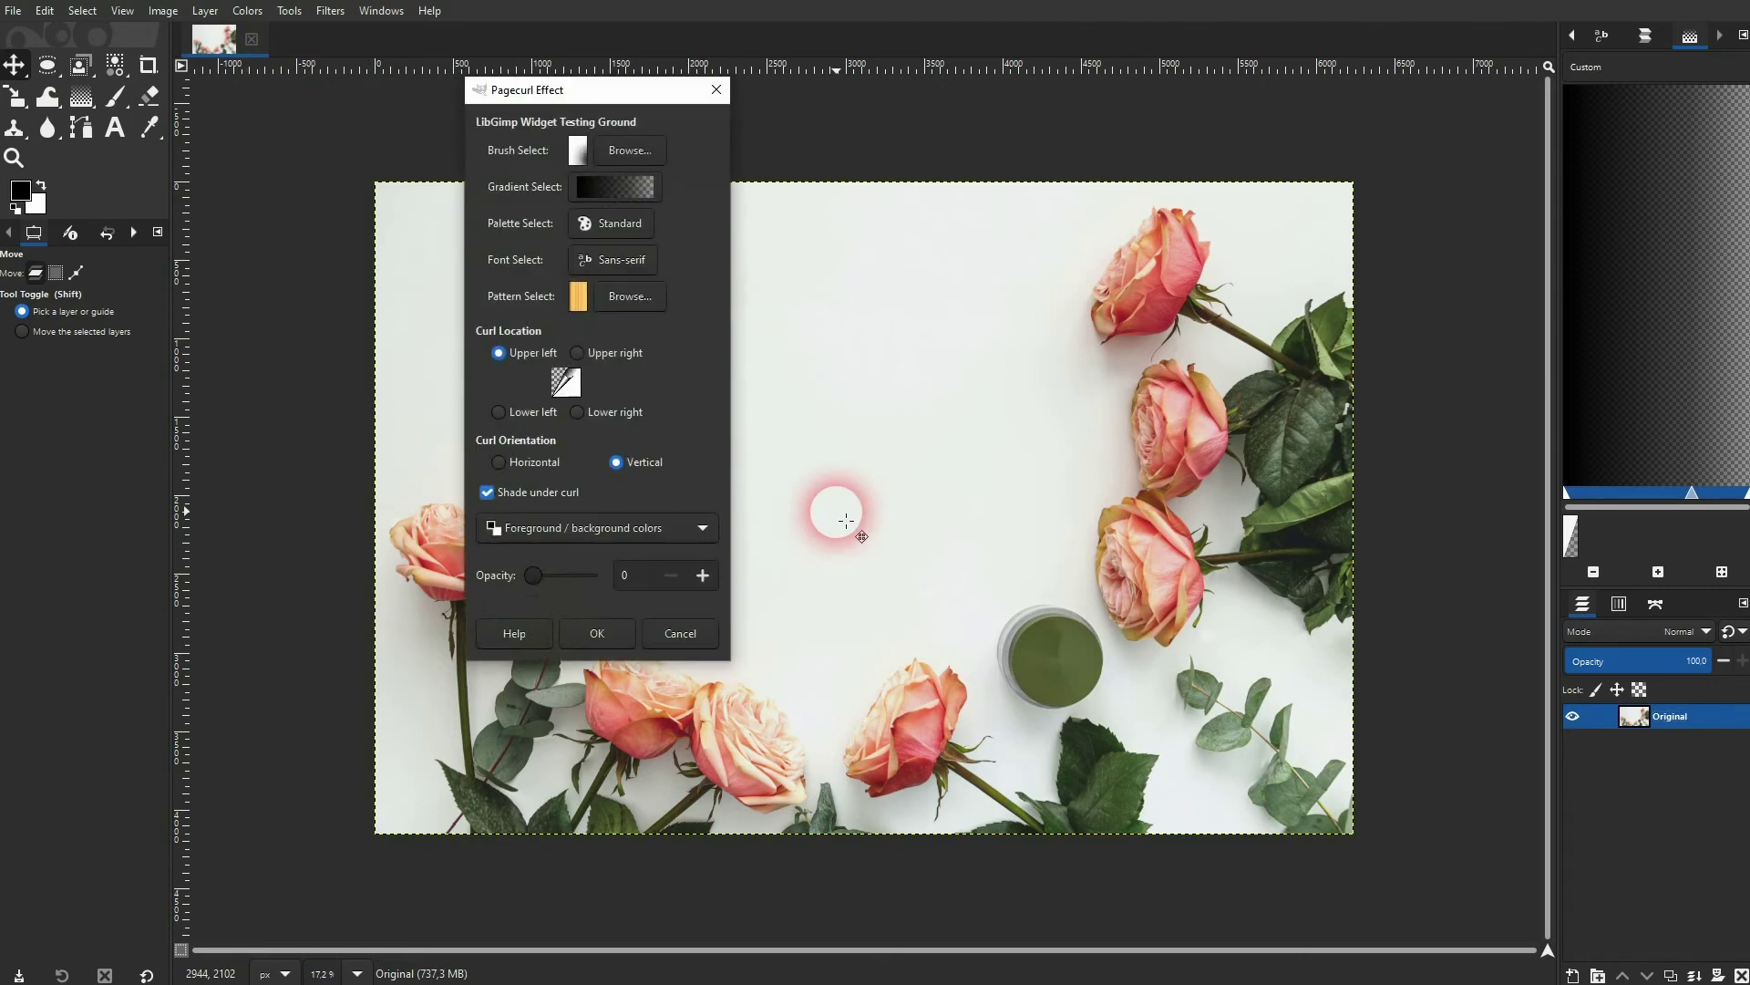
click(611, 635)
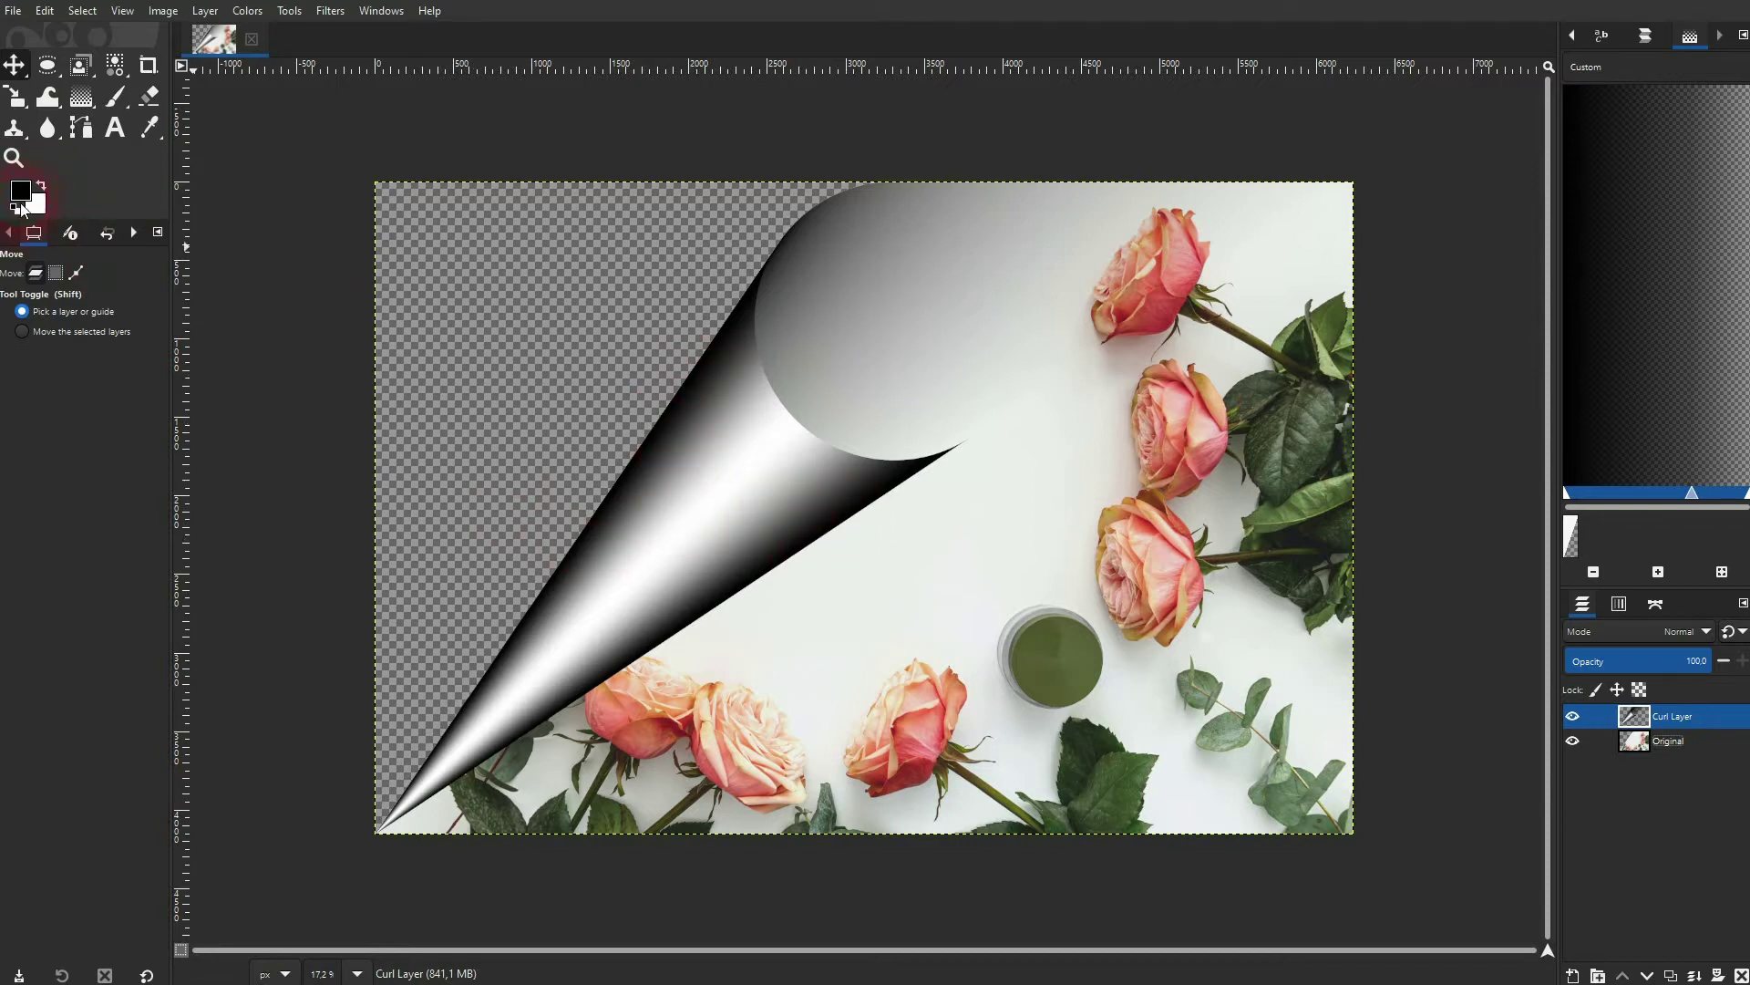
key(ctrl+z)
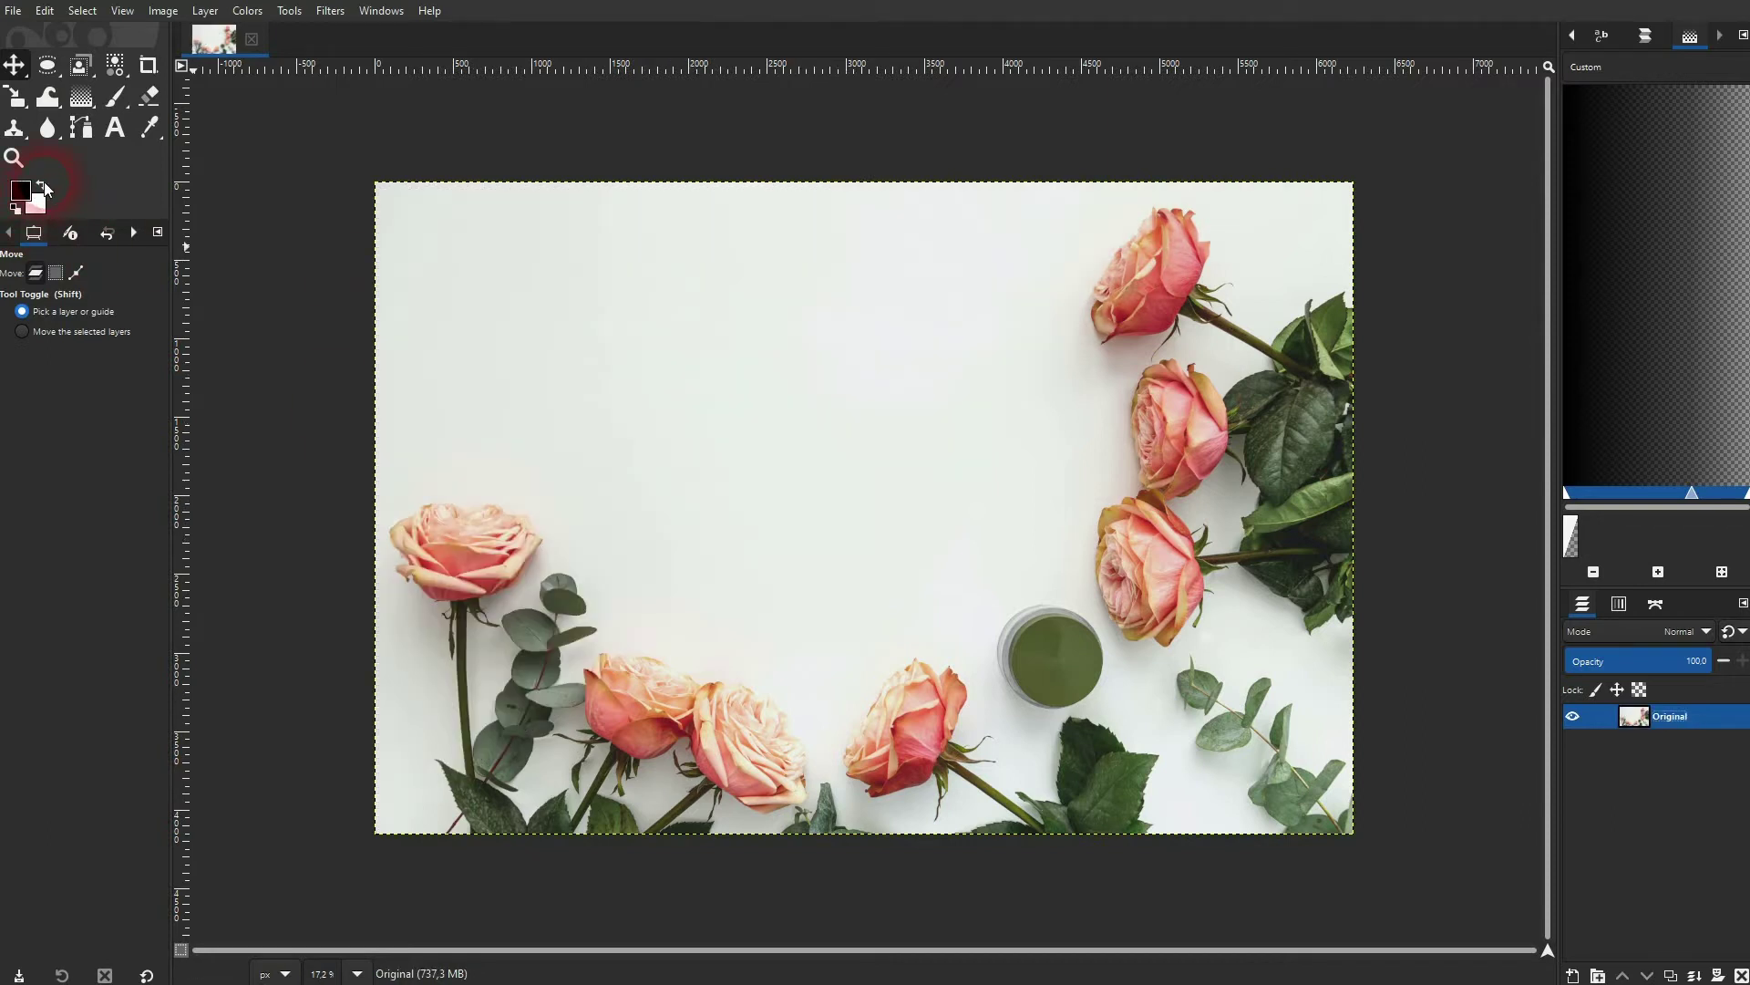
click(42, 185)
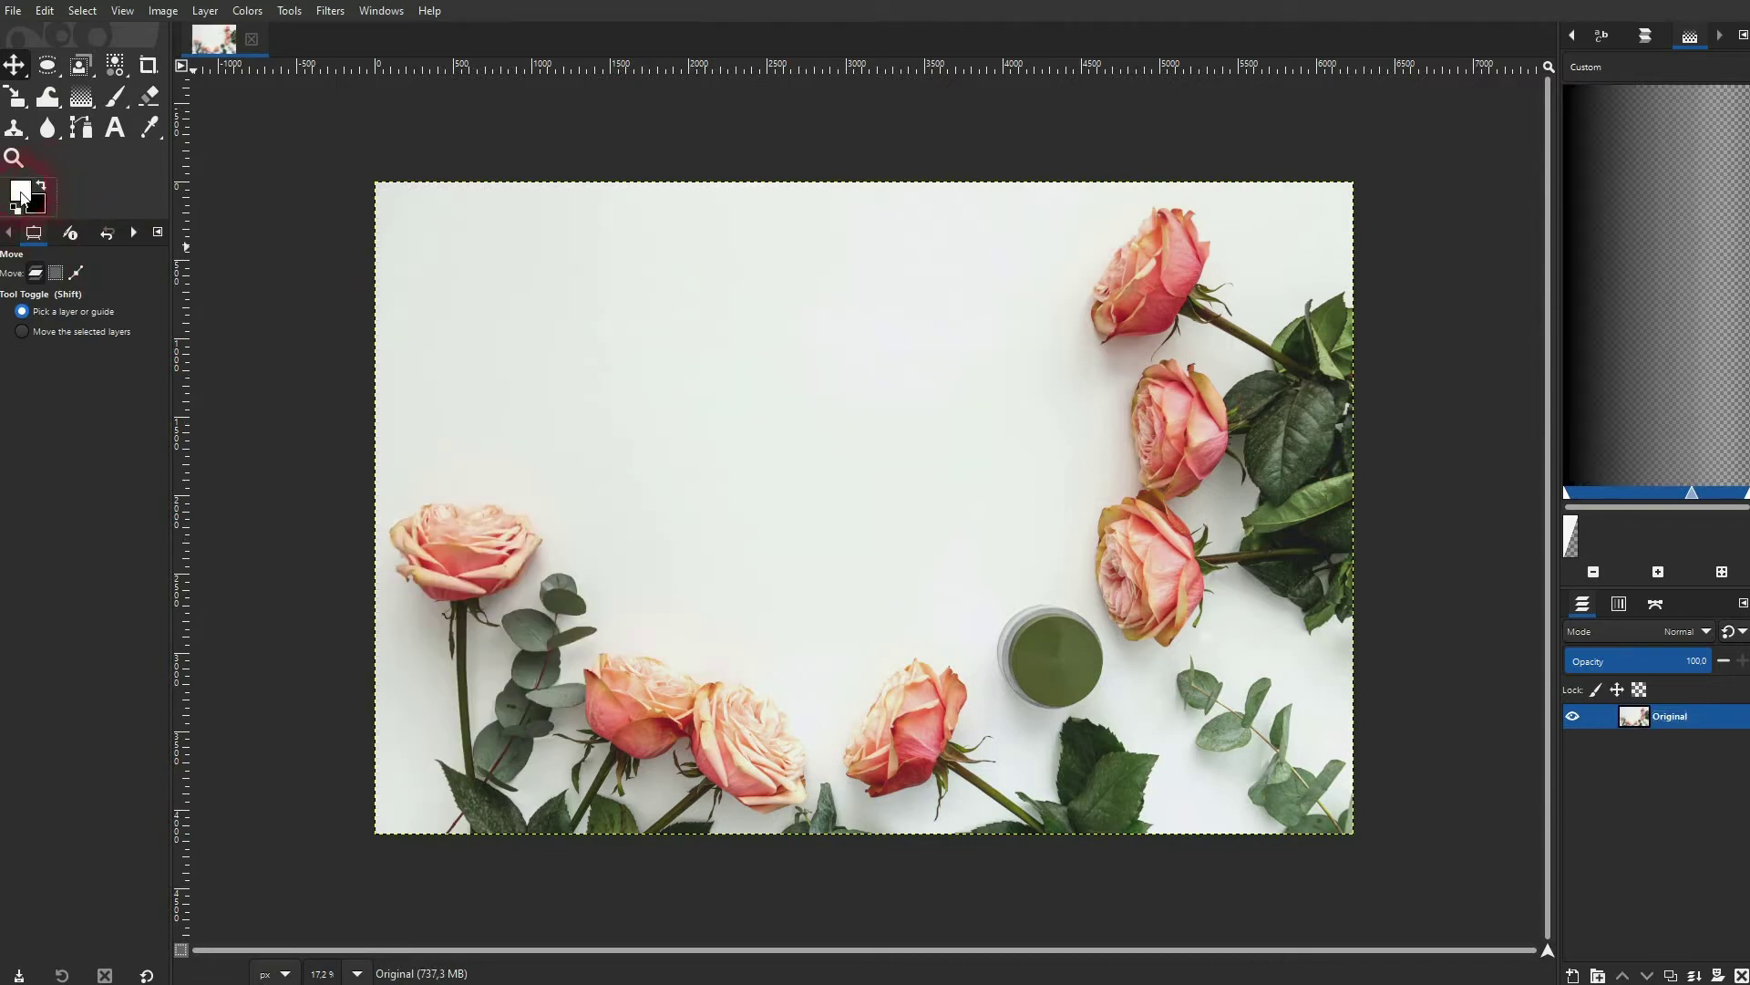
click(330, 10)
click(405, 98)
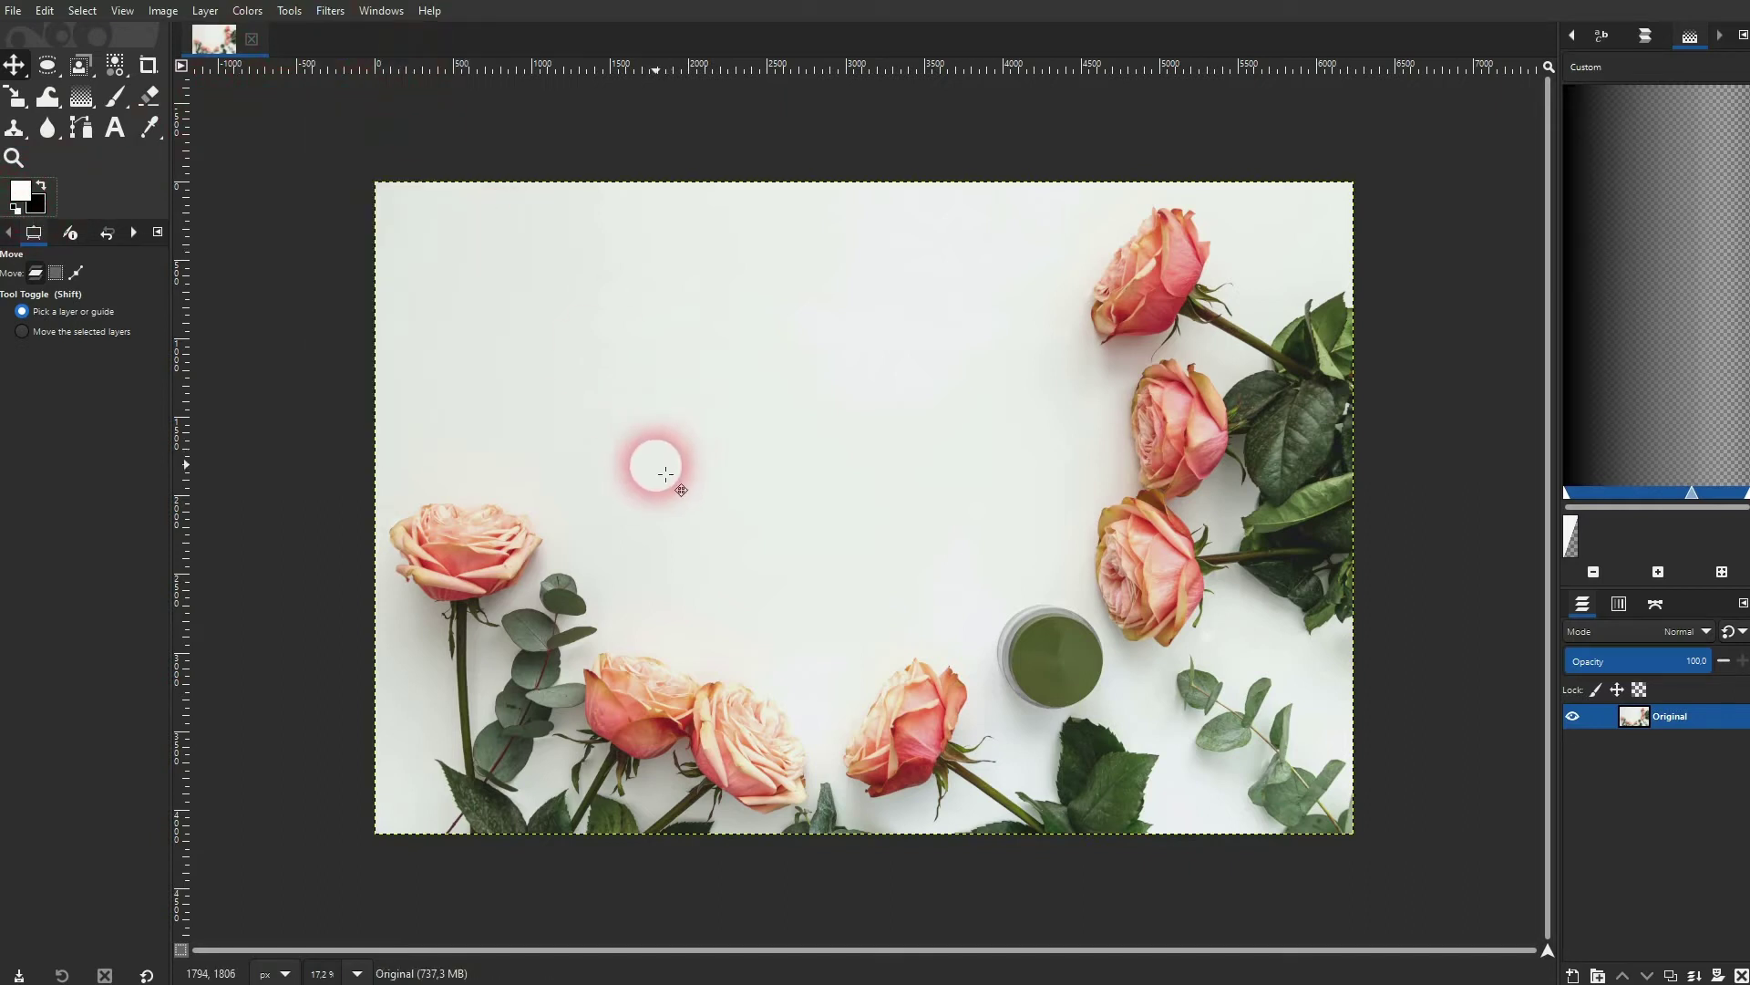
click(606, 636)
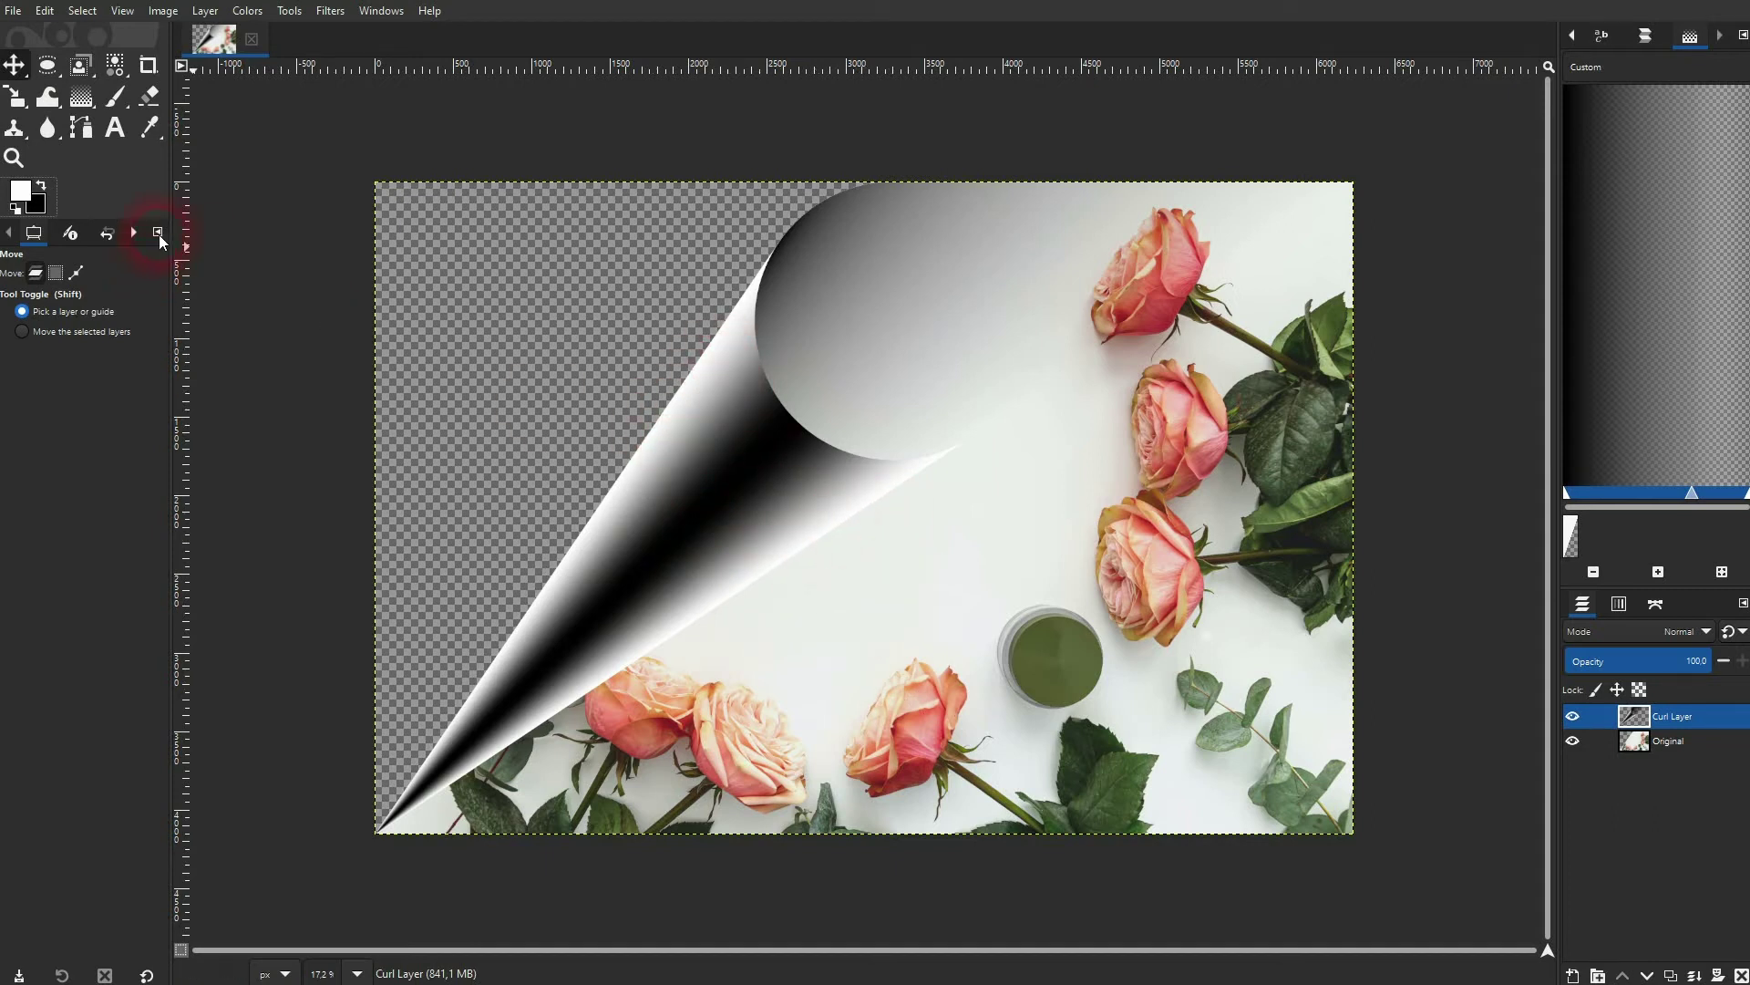
key(ctrl+z)
click(43, 186)
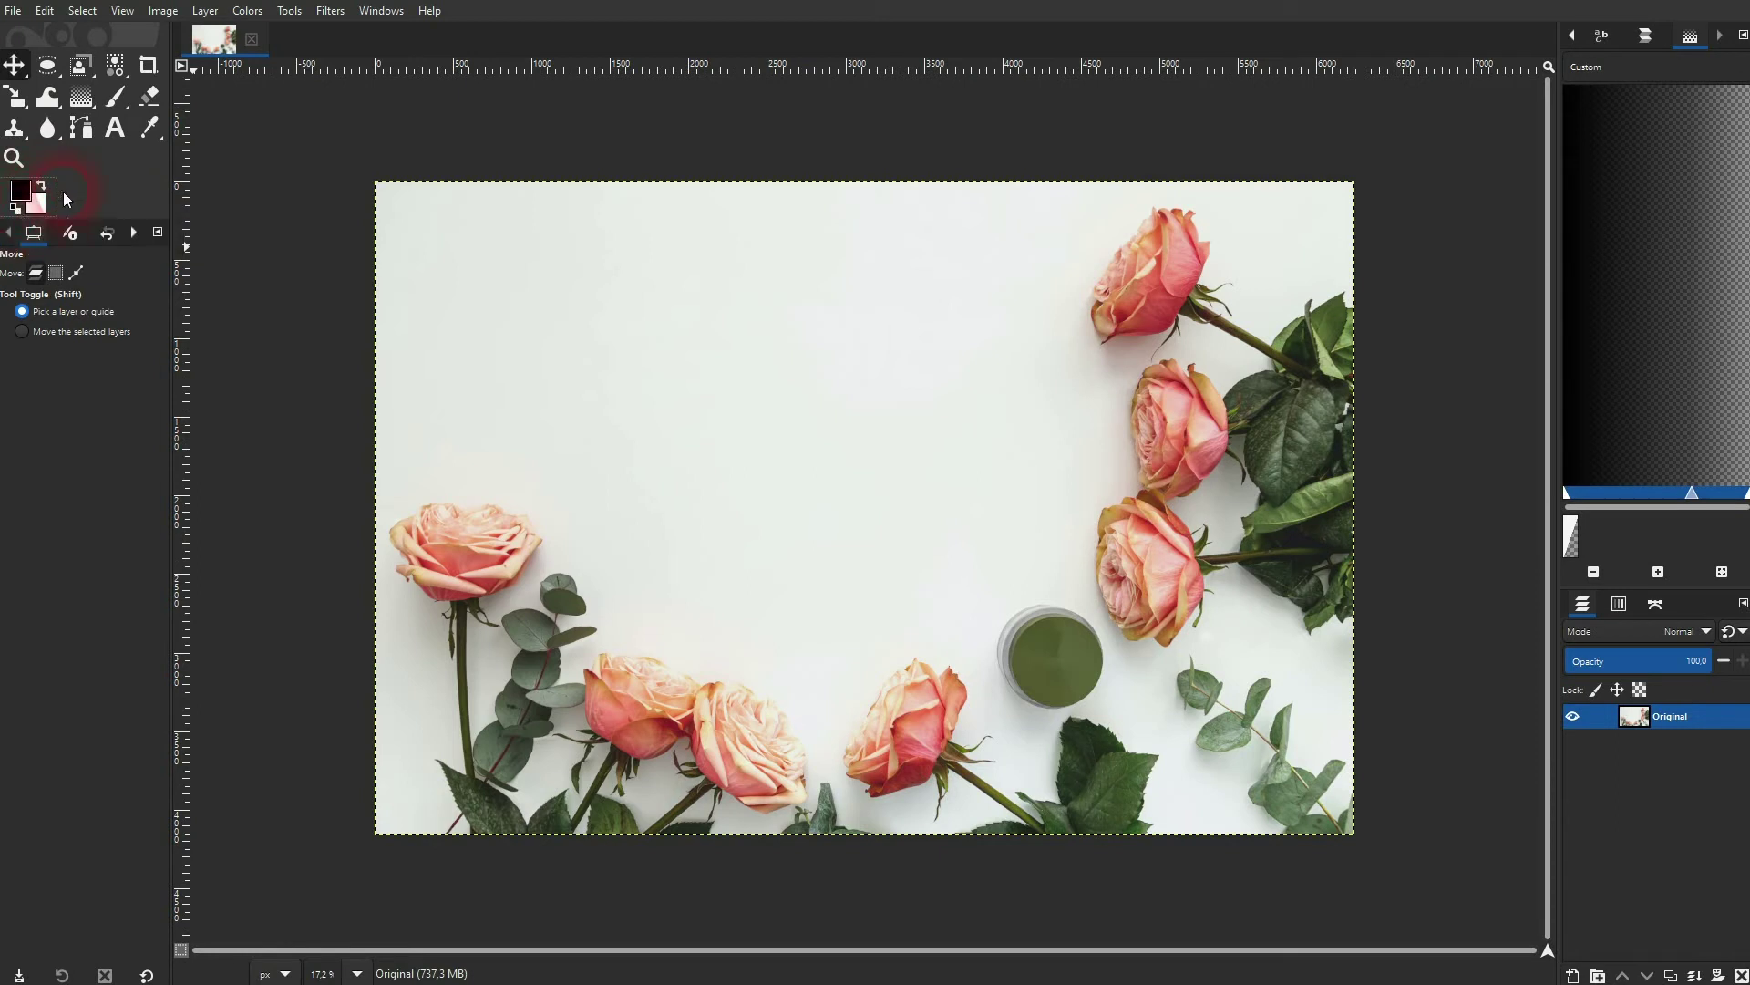
click(329, 12)
click(606, 222)
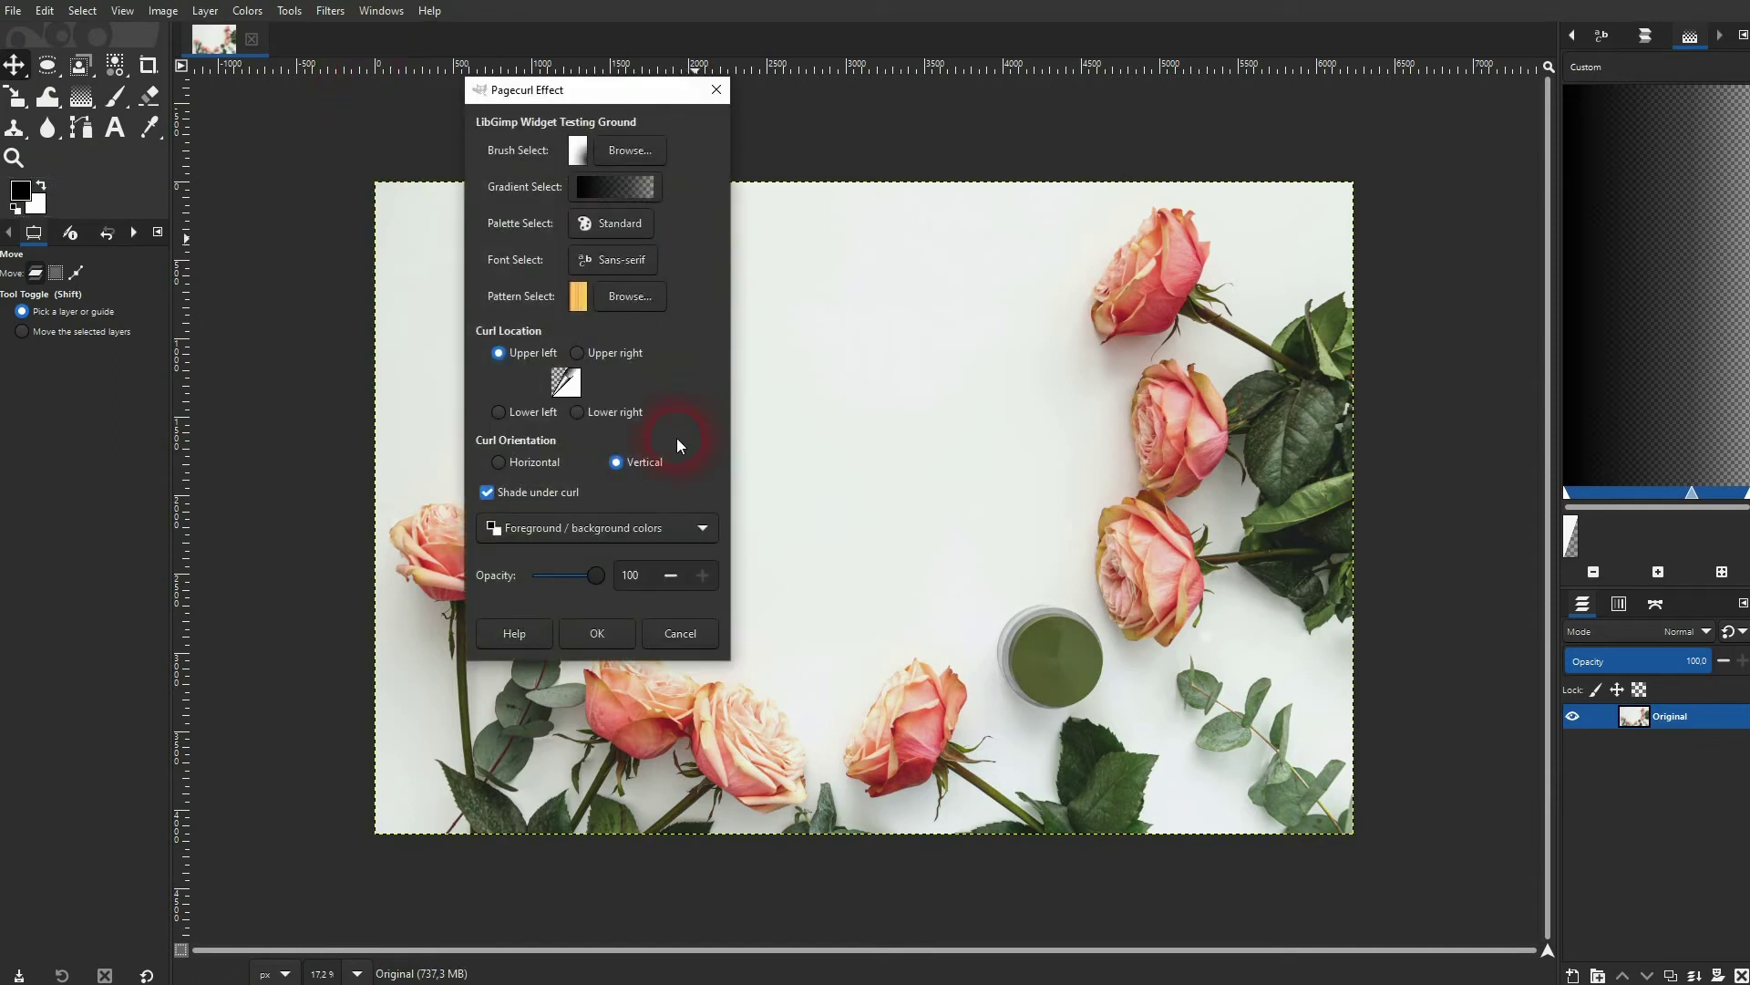
click(529, 462)
click(597, 633)
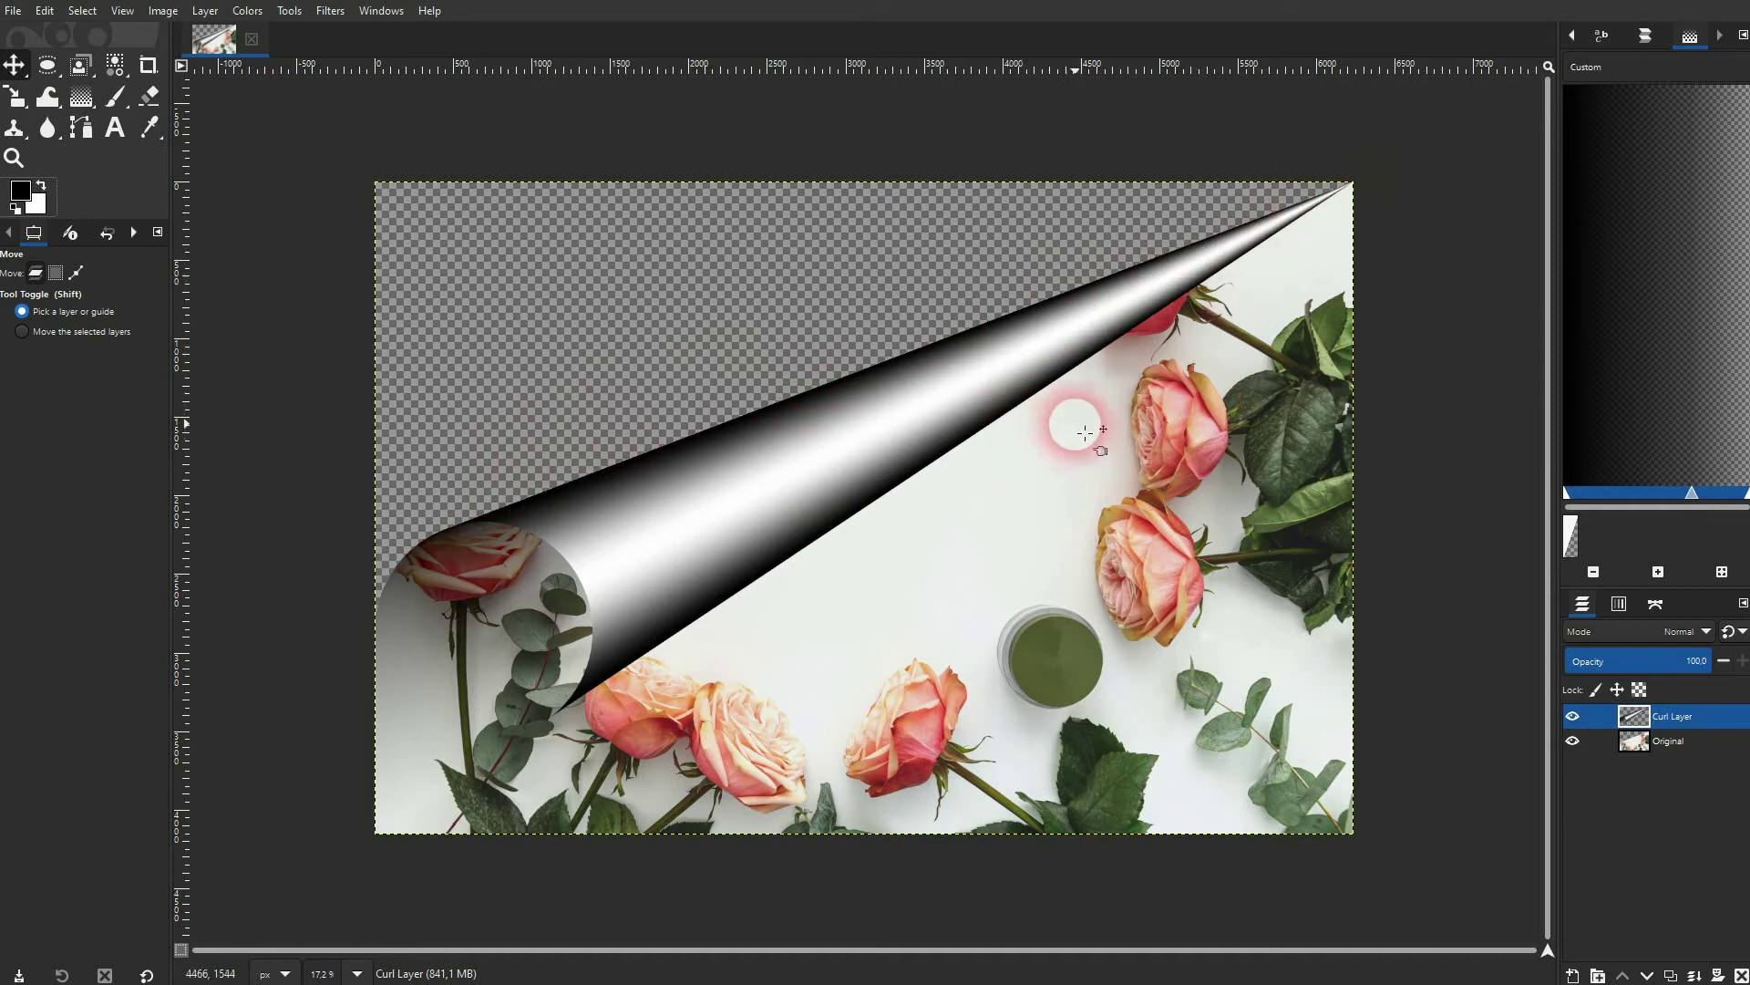
key(ctrl+z)
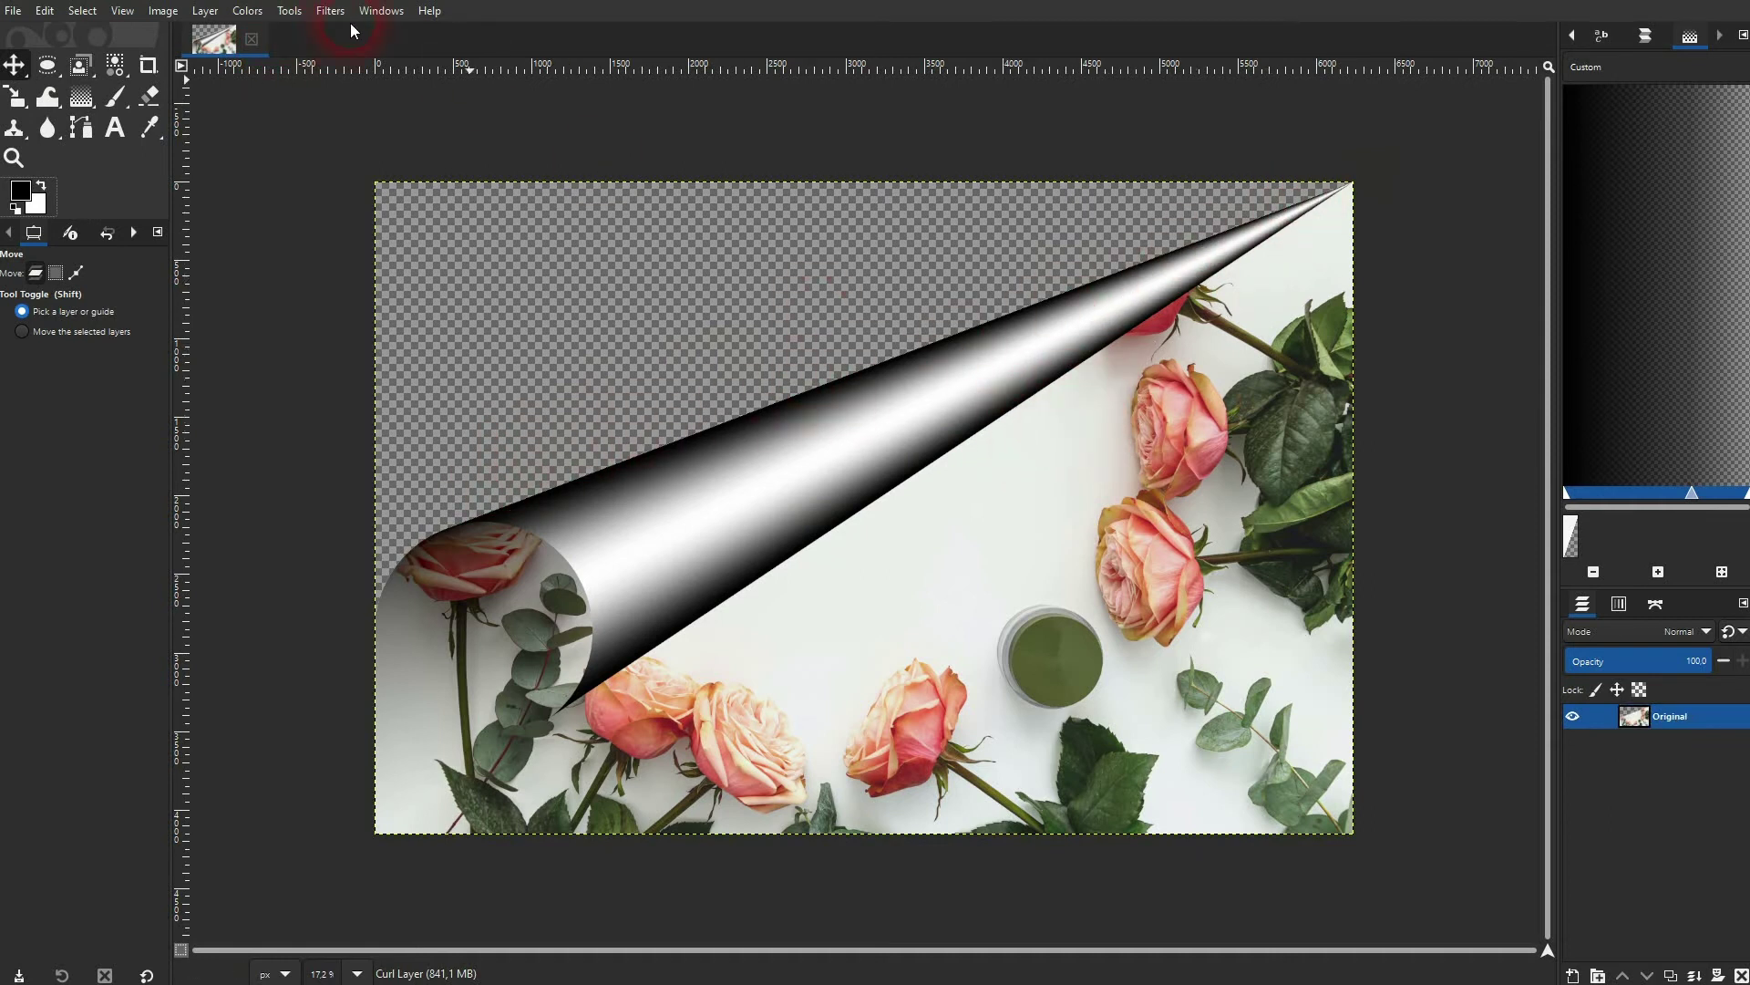
click(346, 10)
click(654, 288)
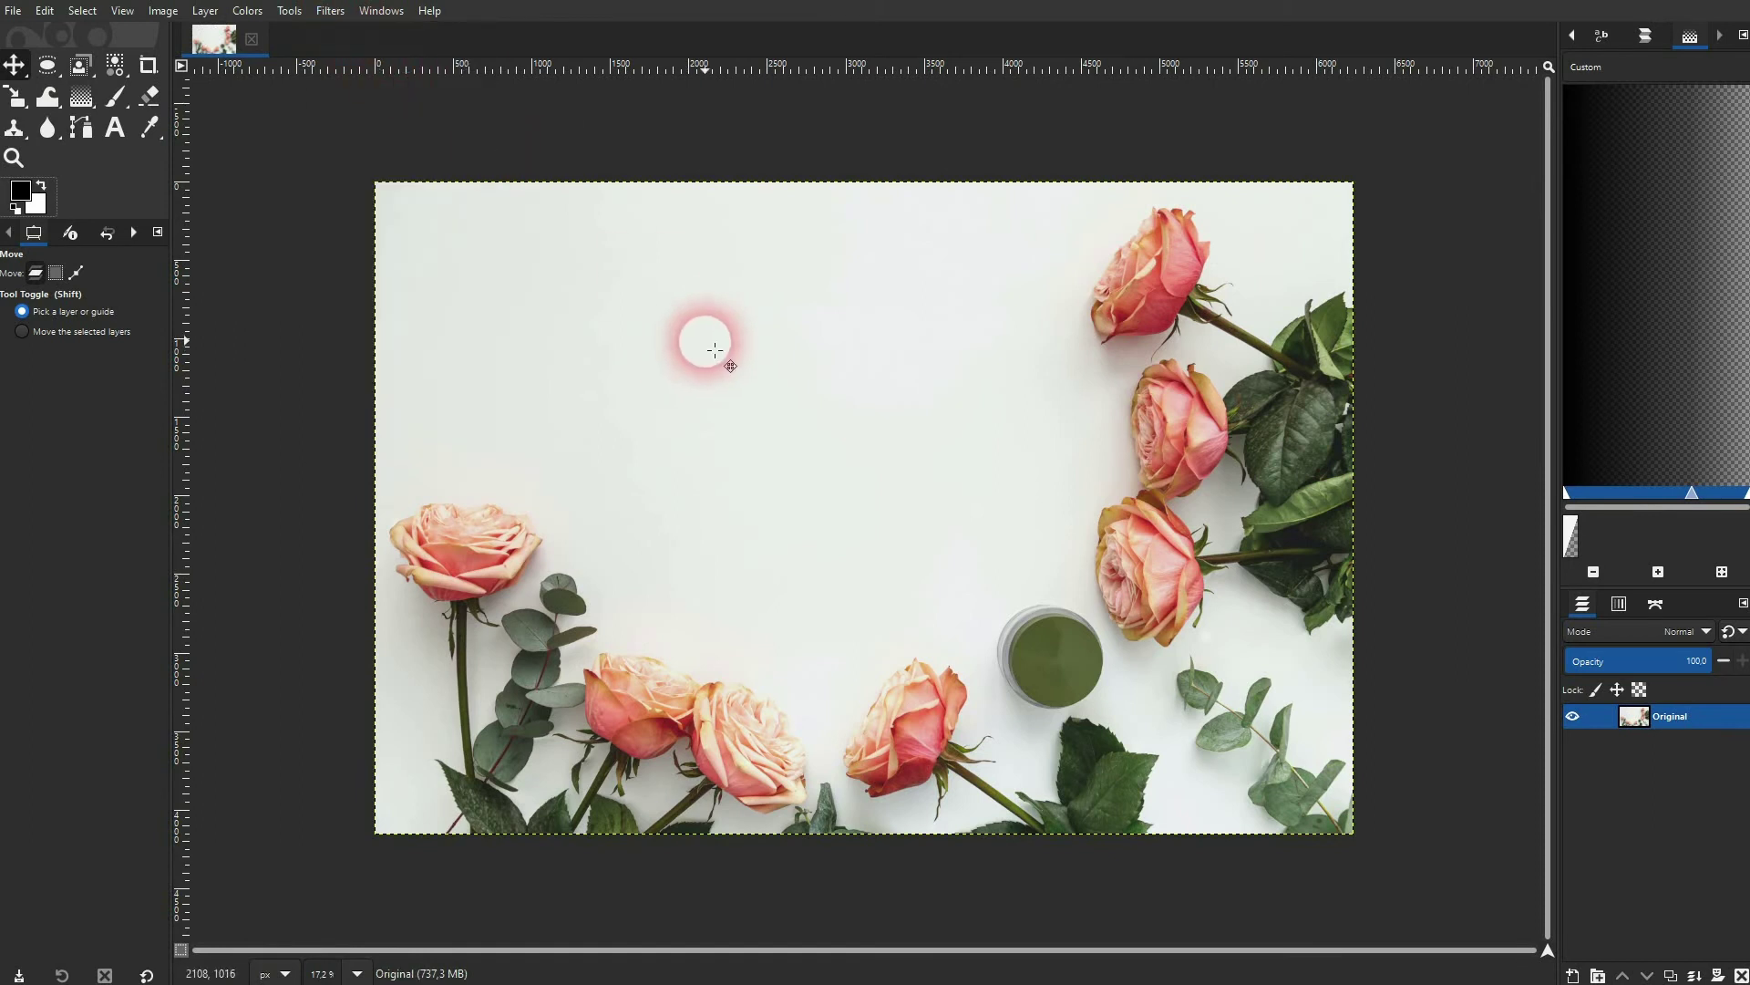
click(569, 528)
click(642, 462)
click(642, 462)
click(608, 528)
click(582, 561)
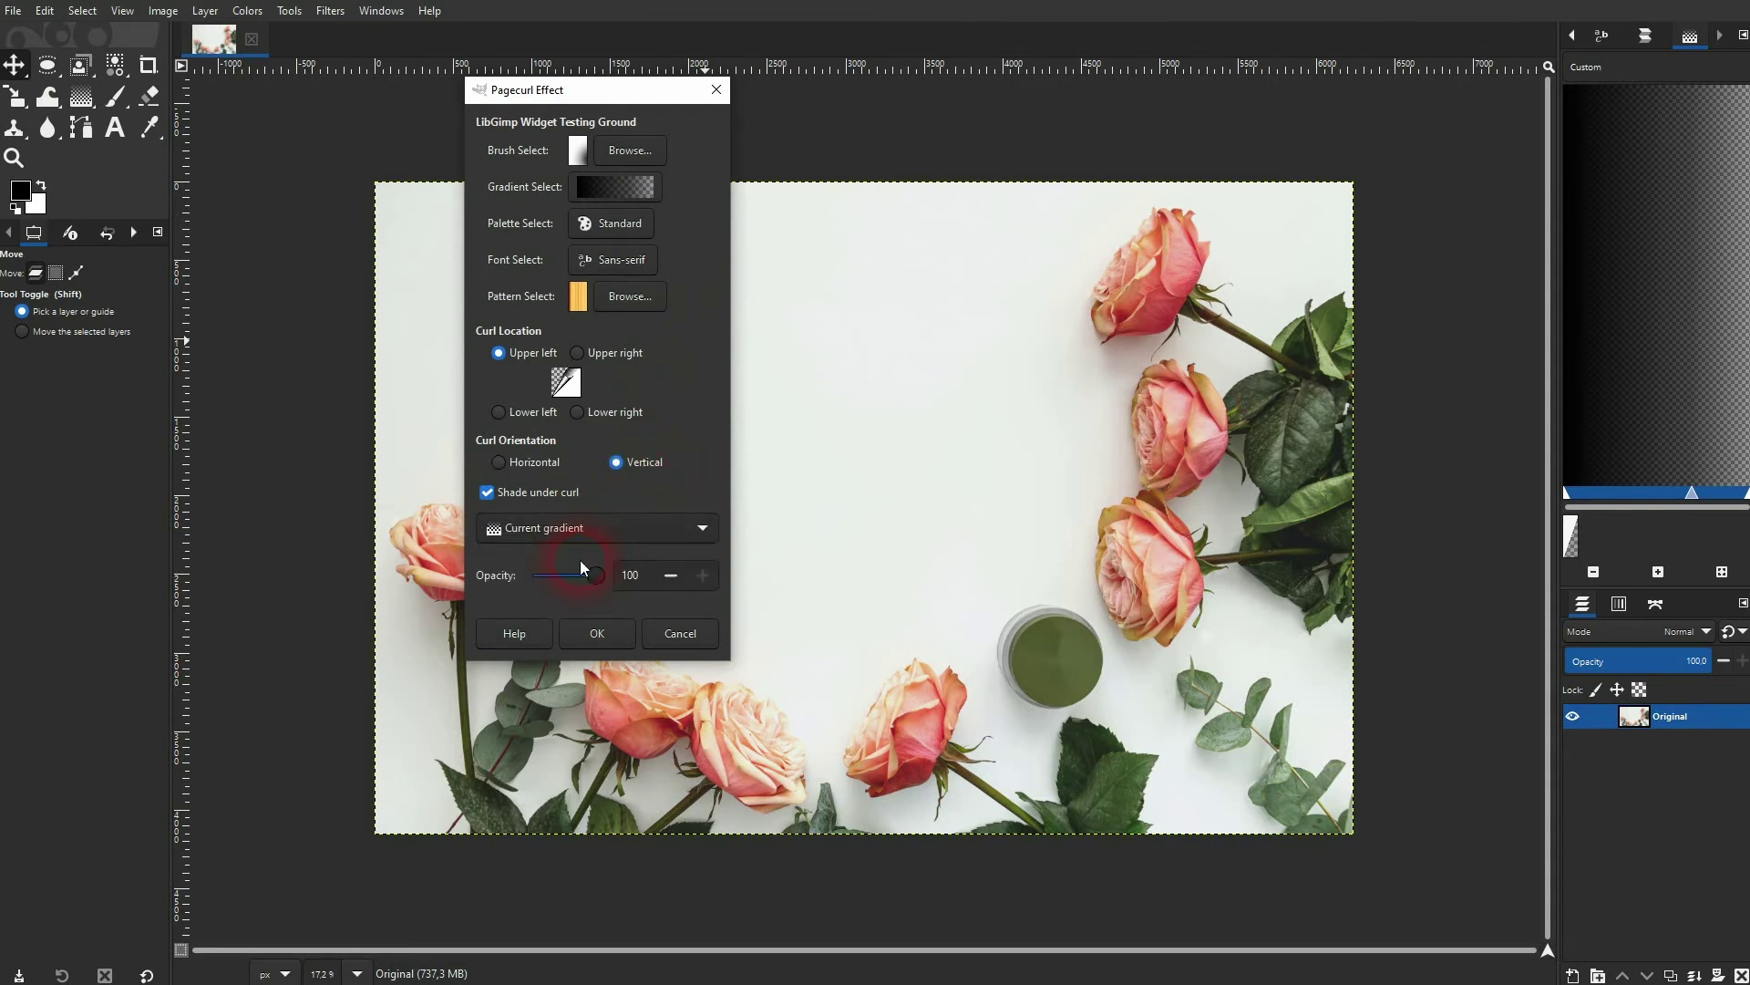
click(597, 629)
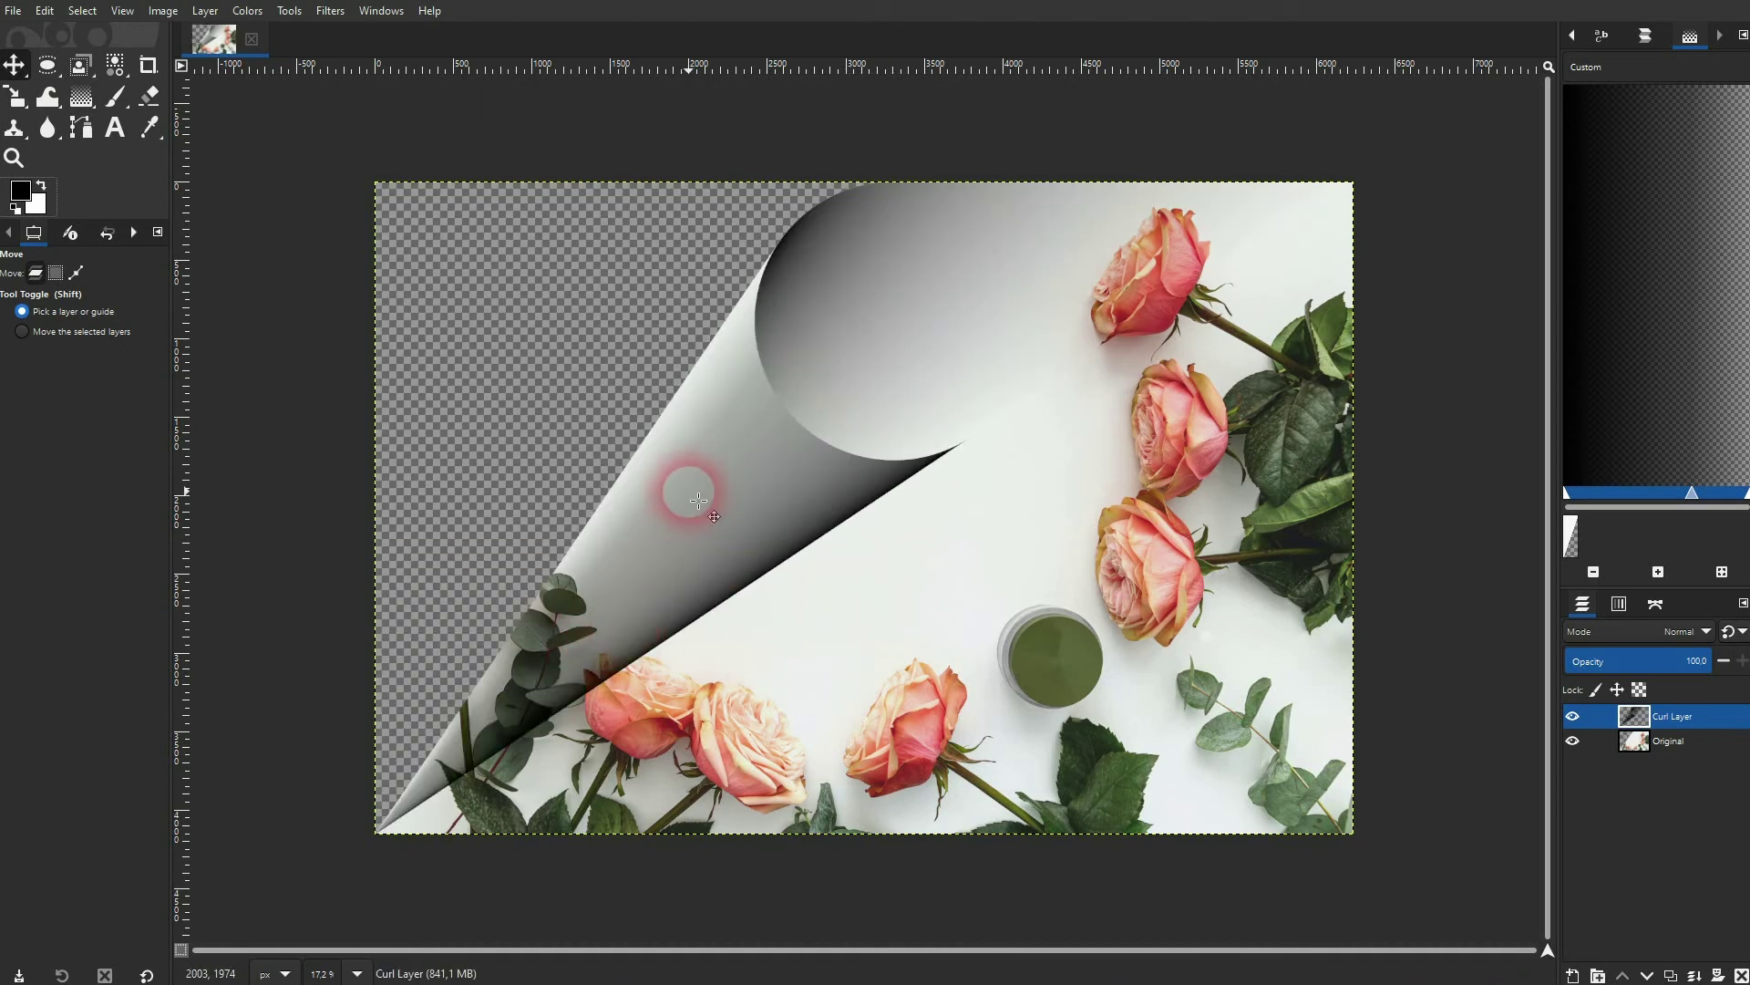
click(1573, 716)
click(1572, 716)
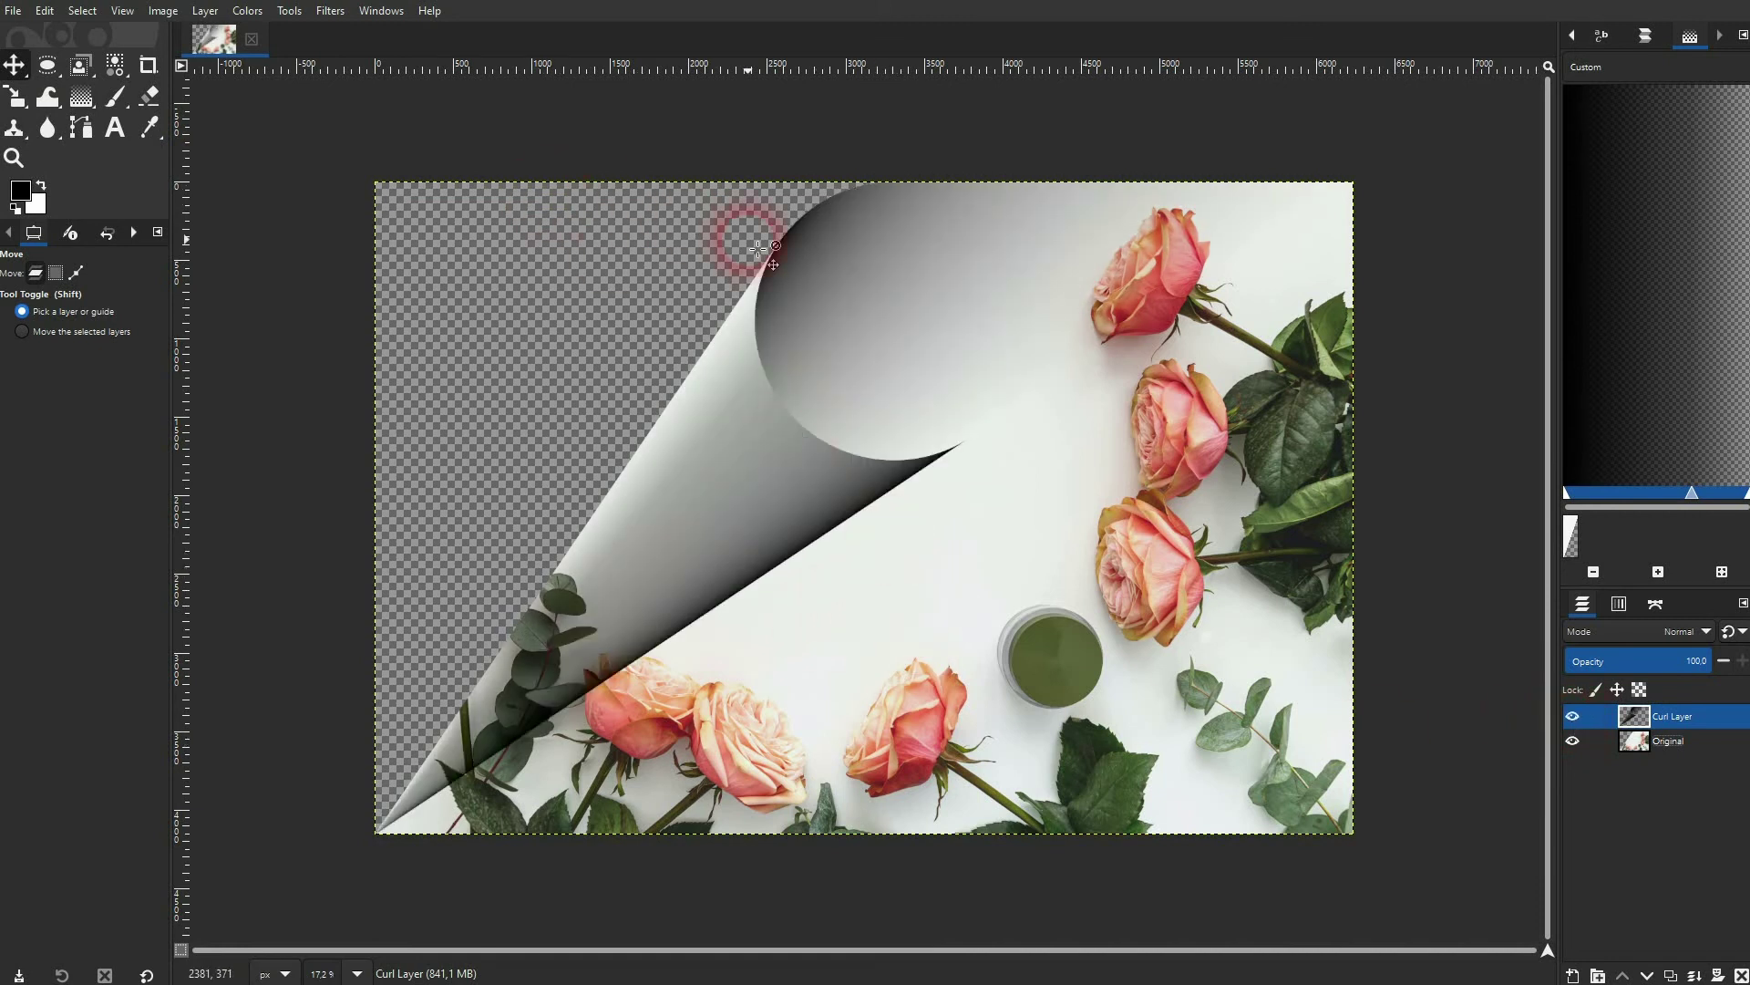
key(ctrl+z)
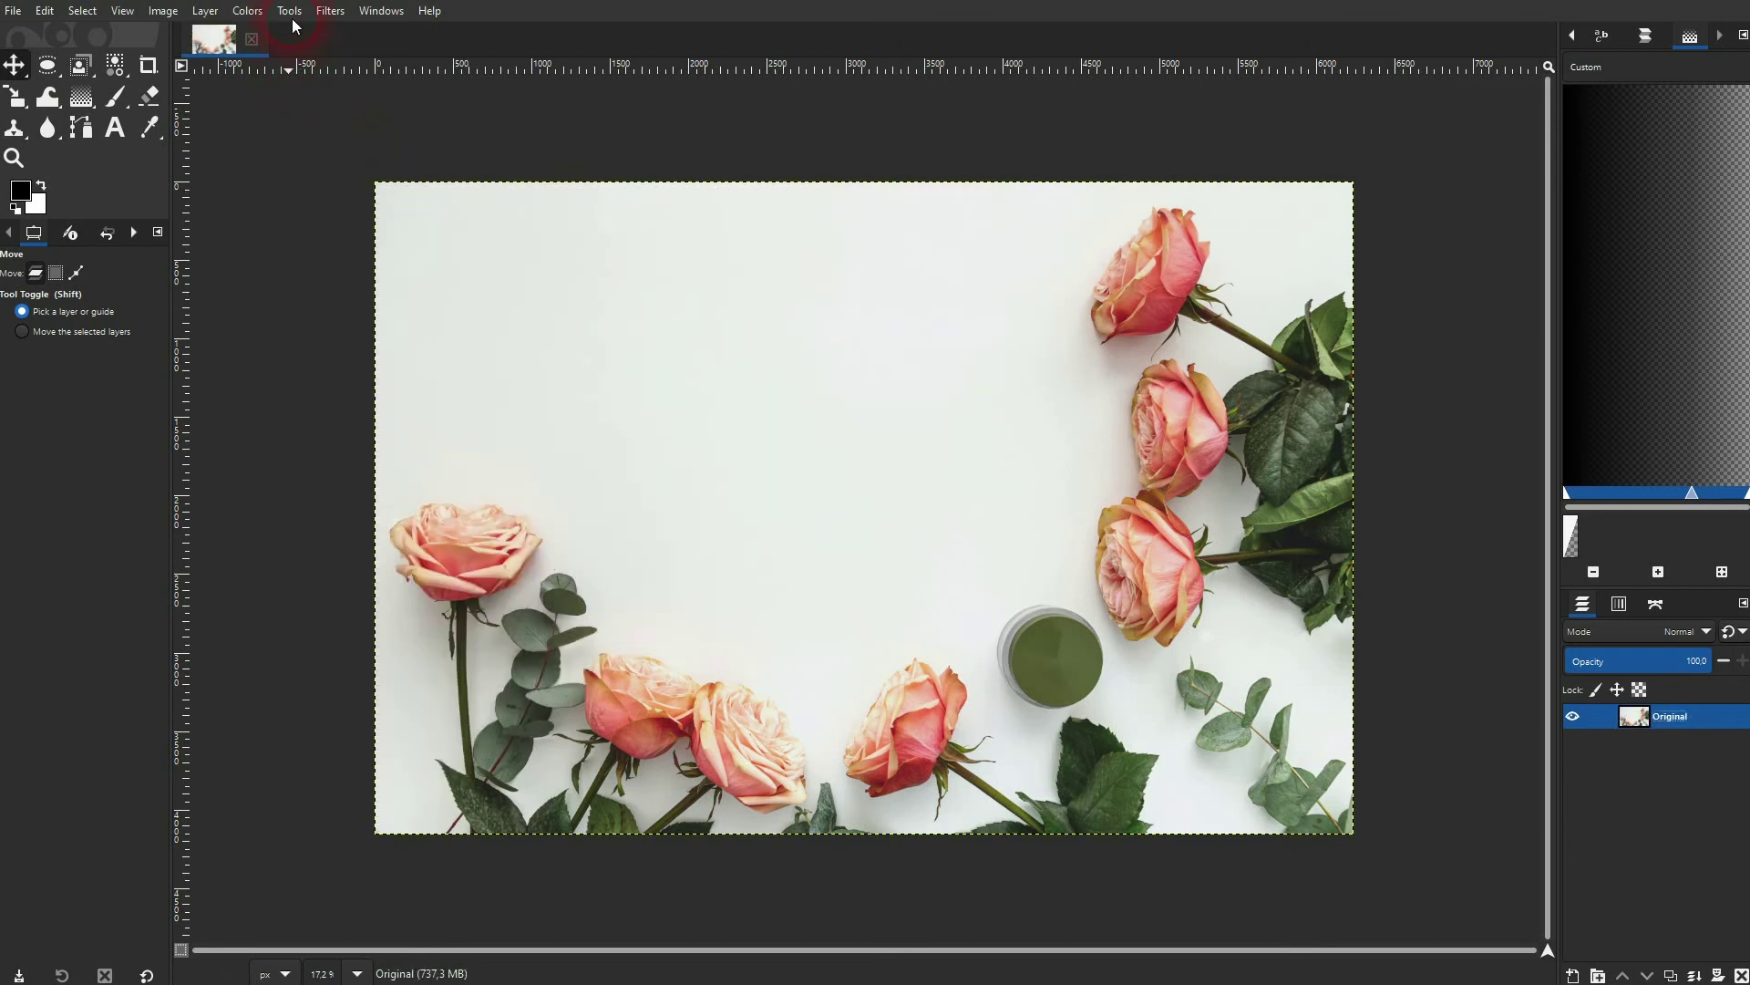
- Reapply Pagecurl with the curl coloured using Foreground / background colors
click(329, 11)
click(509, 167)
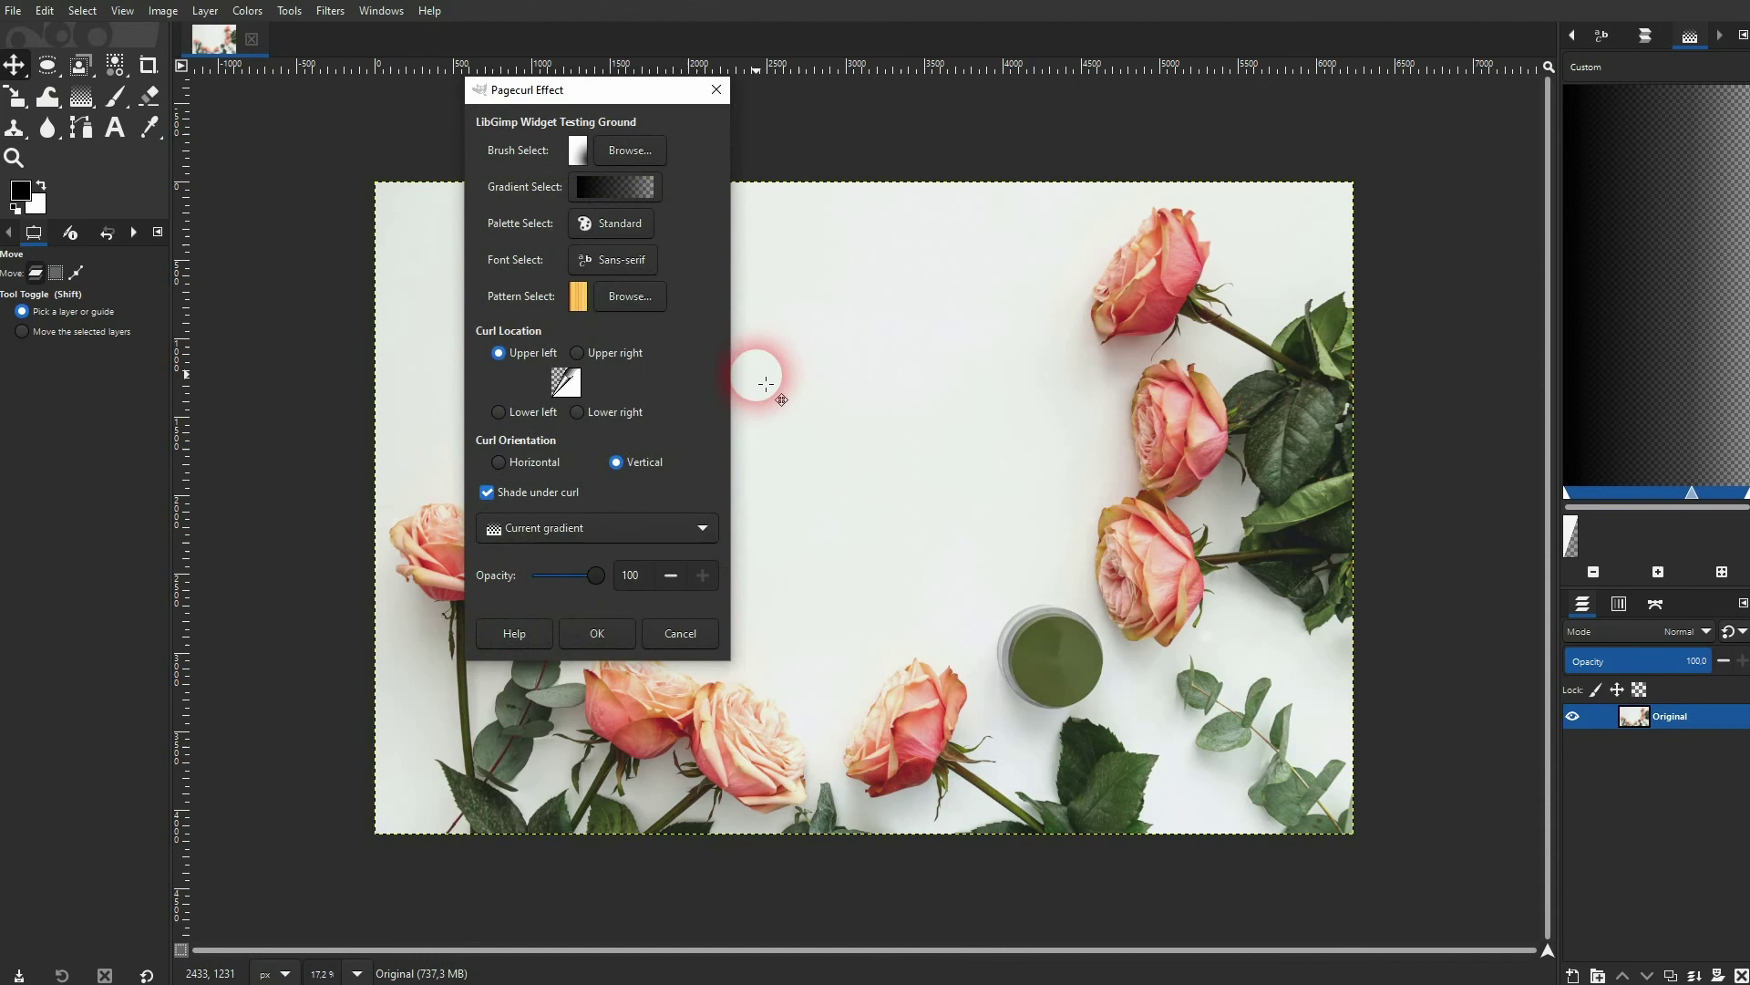
click(584, 533)
click(547, 506)
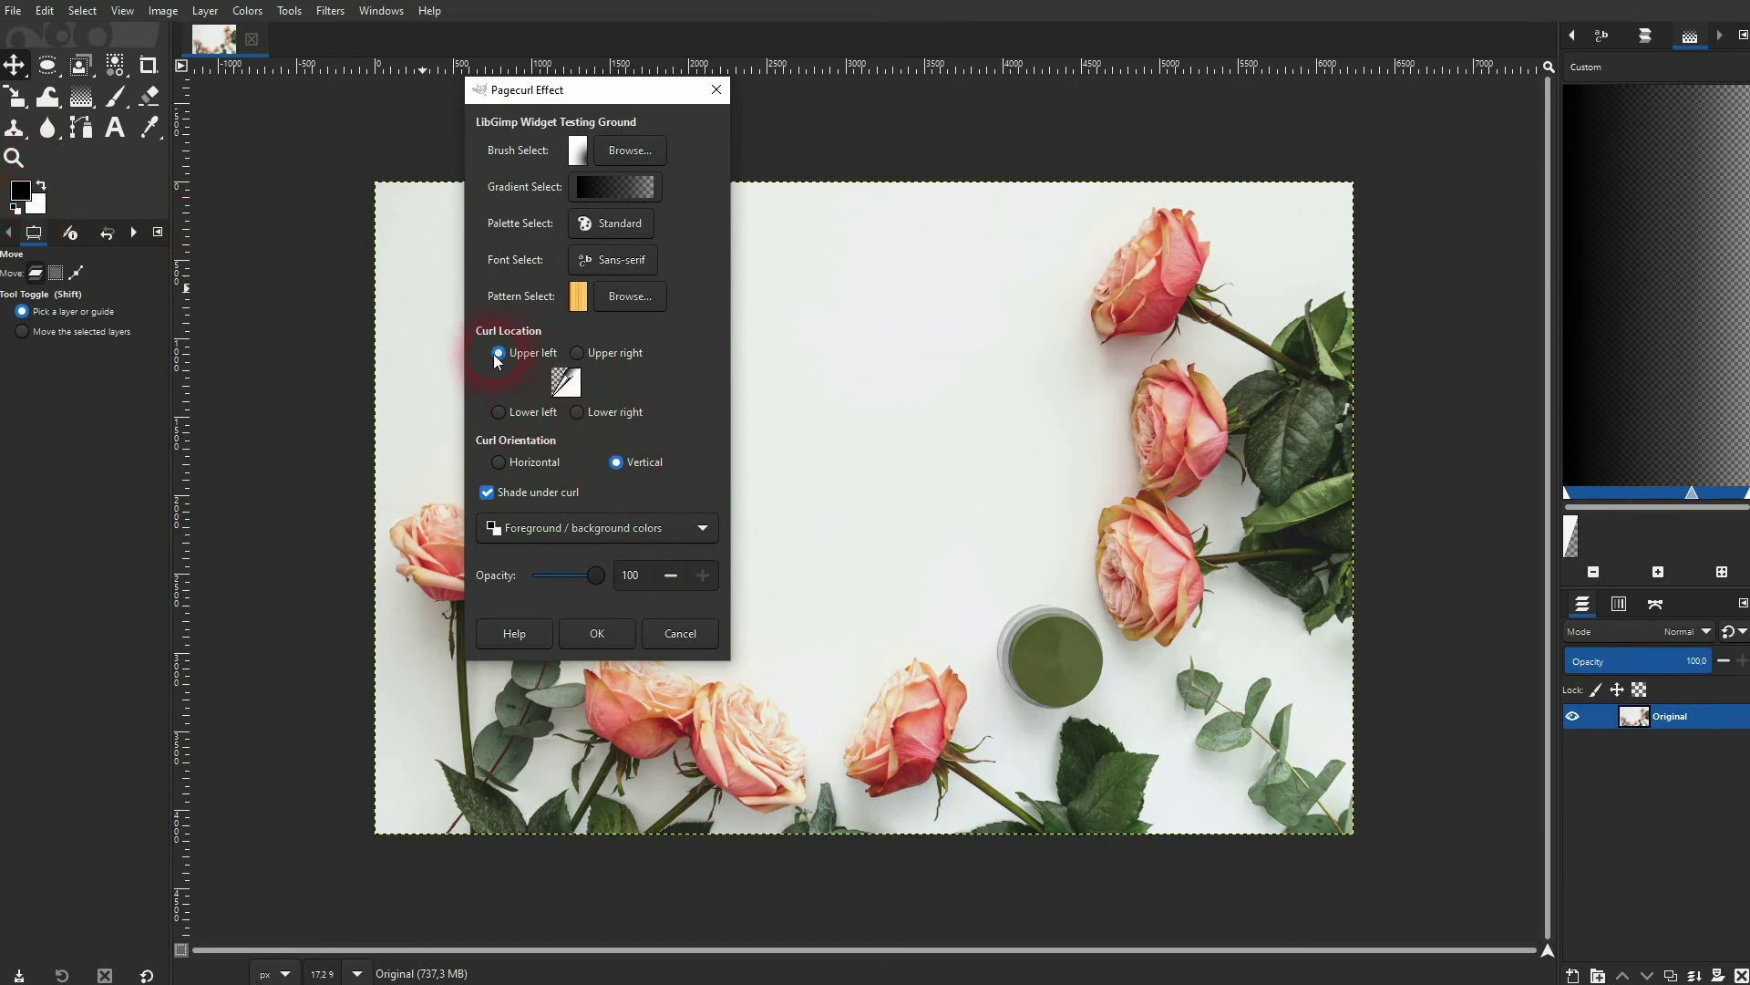
click(598, 633)
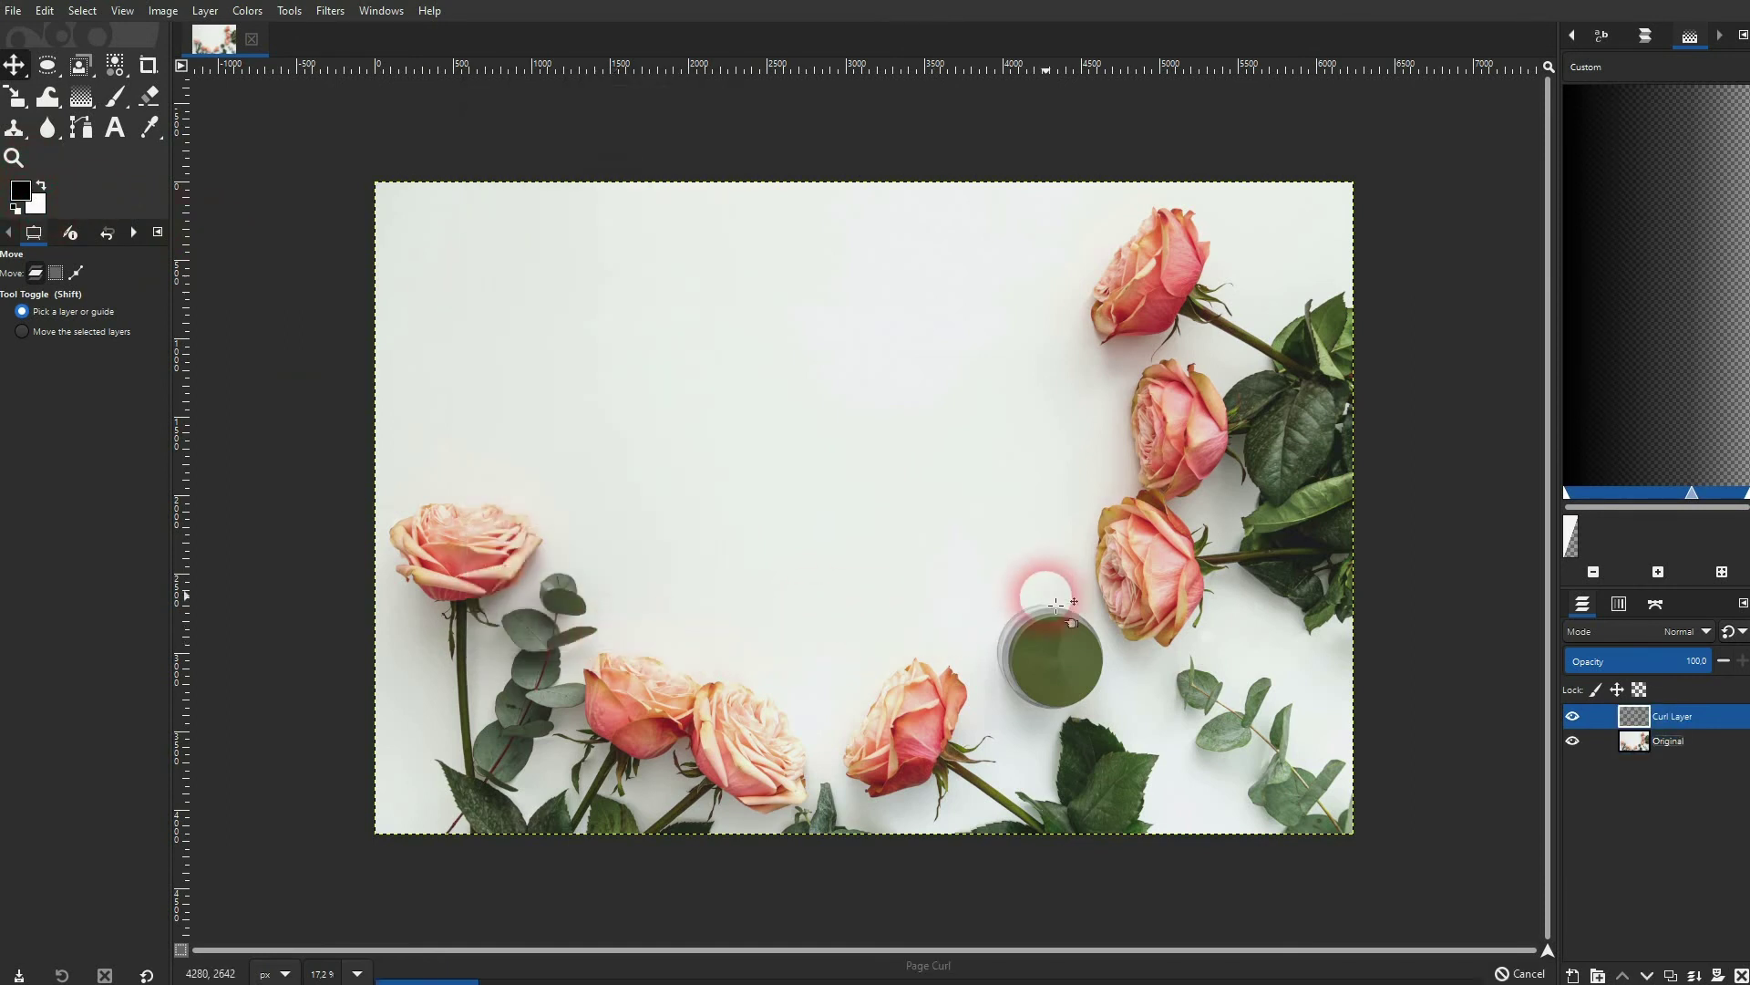